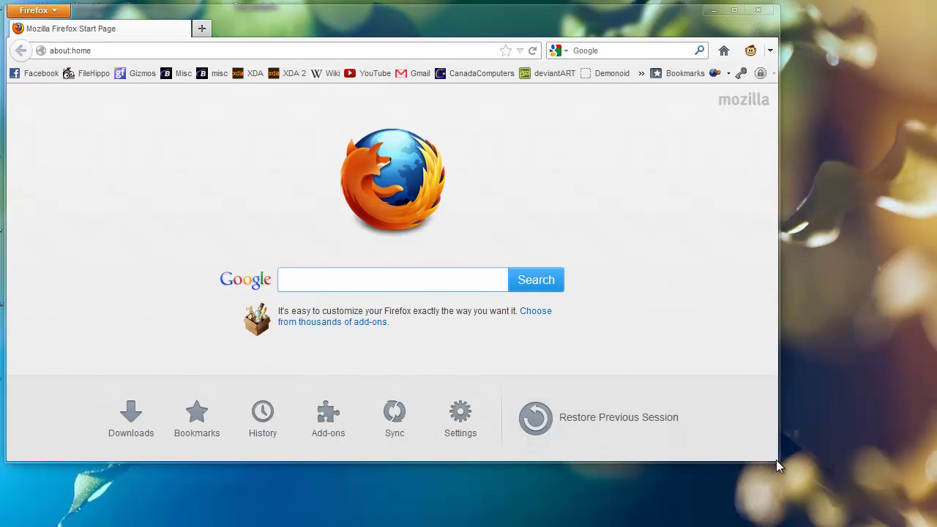
Enlarge the Firefox window so it nearly fills the screen
drag(778, 462, 927, 524)
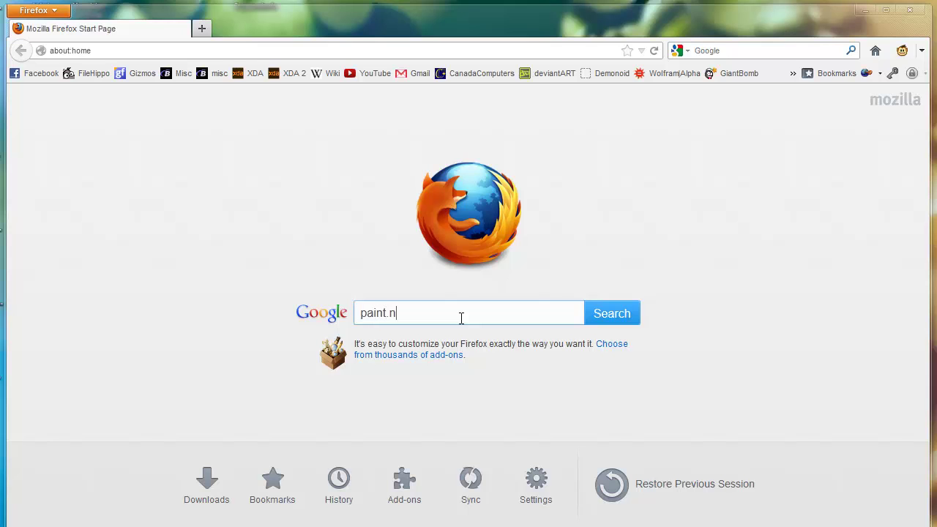
Search Google for paint.net and open the official Paint.NET homepage result
text(et)
key(Return)
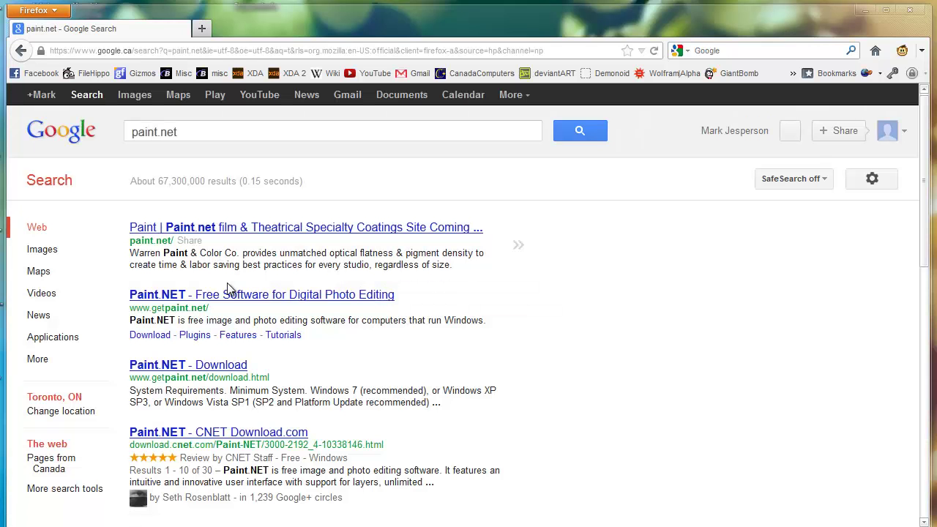
click(220, 296)
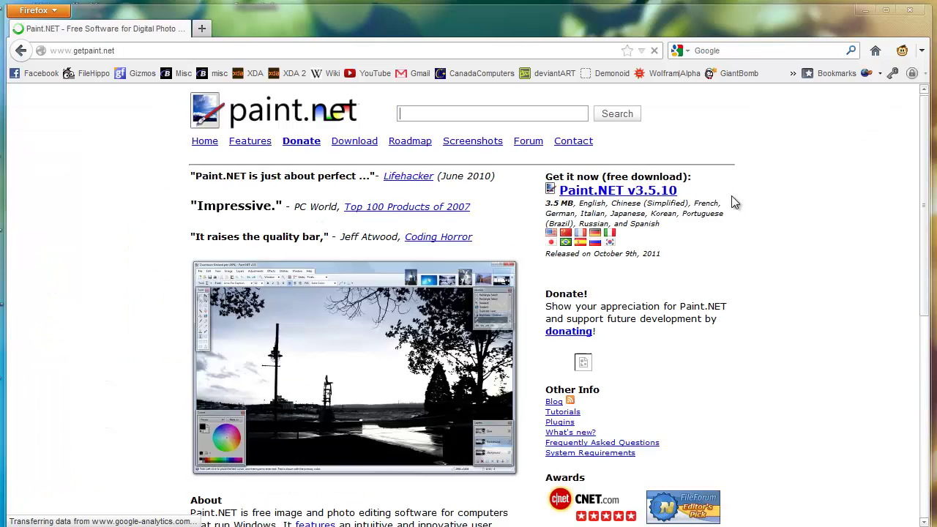
Download the Paint.NET v3.5.10 installer zip from the dotPDN mirror and save it to disk
click(670, 194)
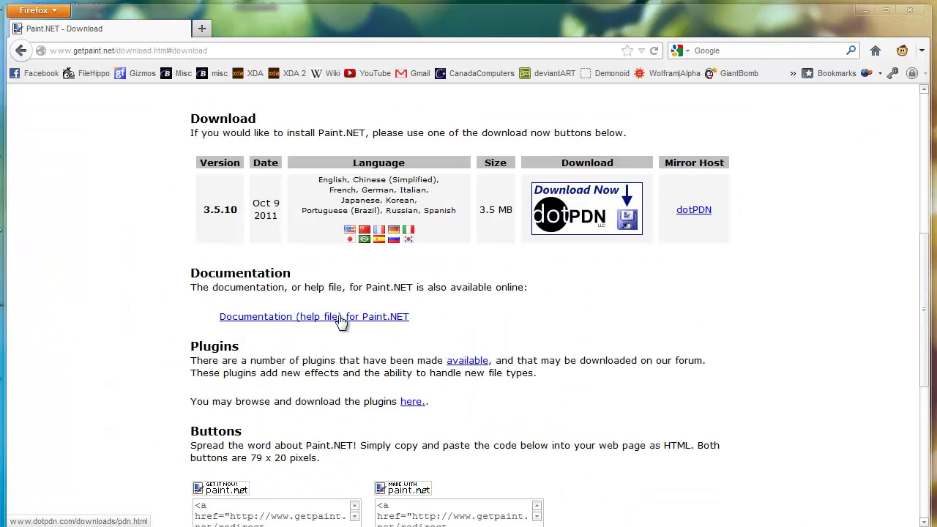
click(594, 213)
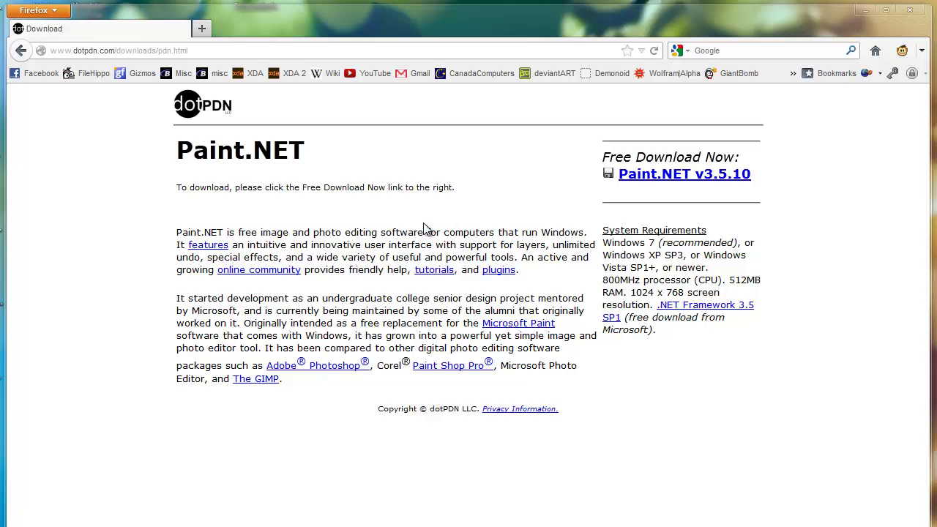
click(656, 191)
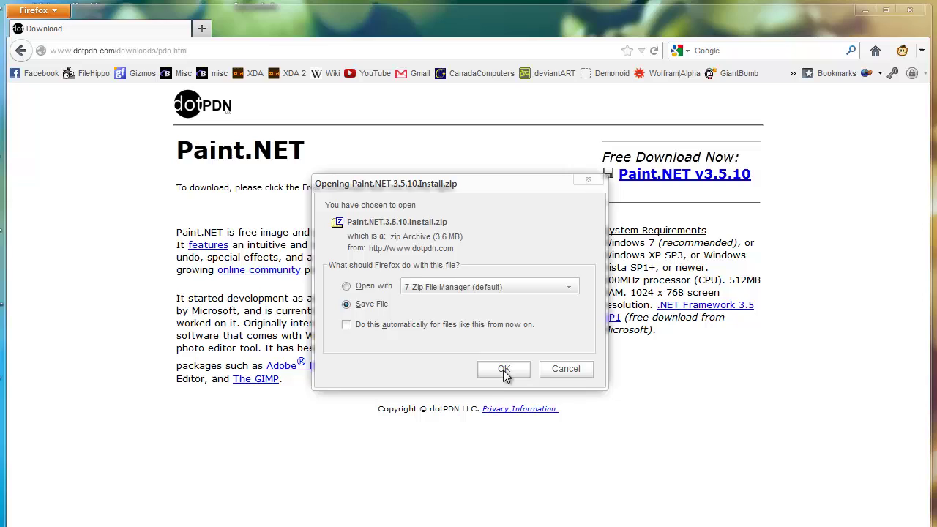
click(510, 369)
click(492, 368)
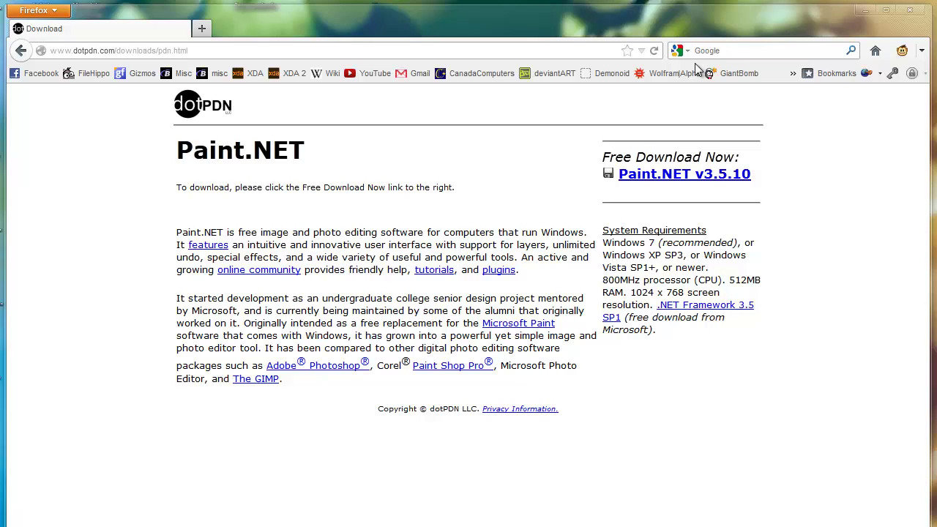
Search Google for paint.net again and open the Paint.NET homepage
text(p)
key(BackSpace)
text(paint.ney)
key(BackSpace)
text(t)
key(Return)
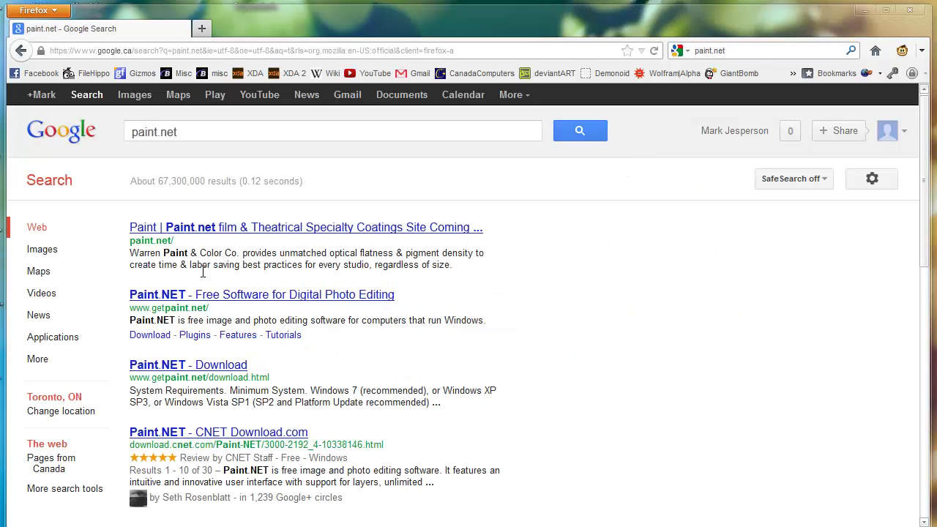
scroll(231, 306, down, 2)
click(236, 216)
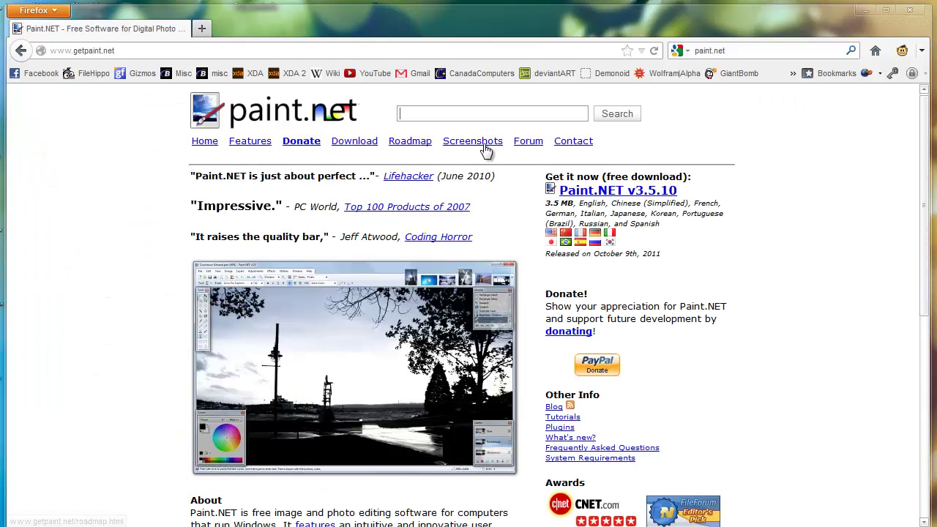
Open the Paint.NET Forum in a new tab and enter the Plugins - Publishing ONLY! board
click(527, 144)
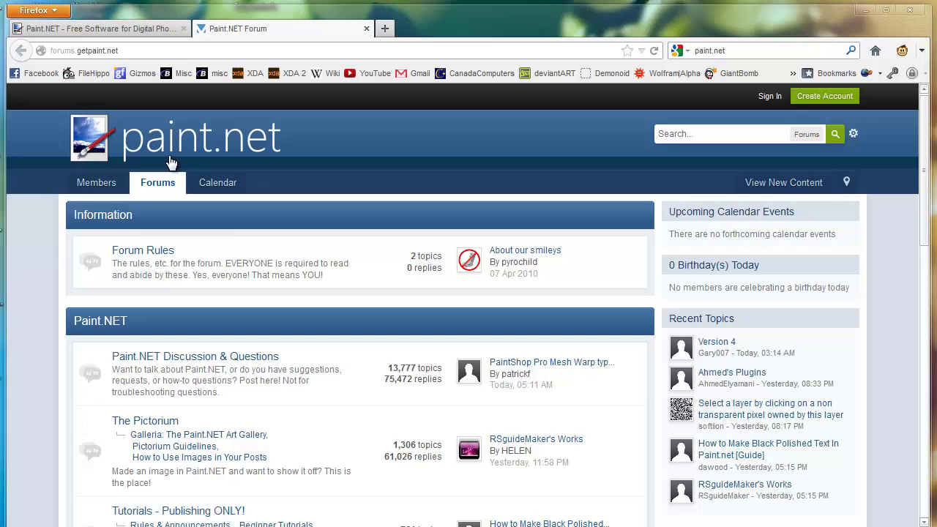
scroll(297, 331, down, 3)
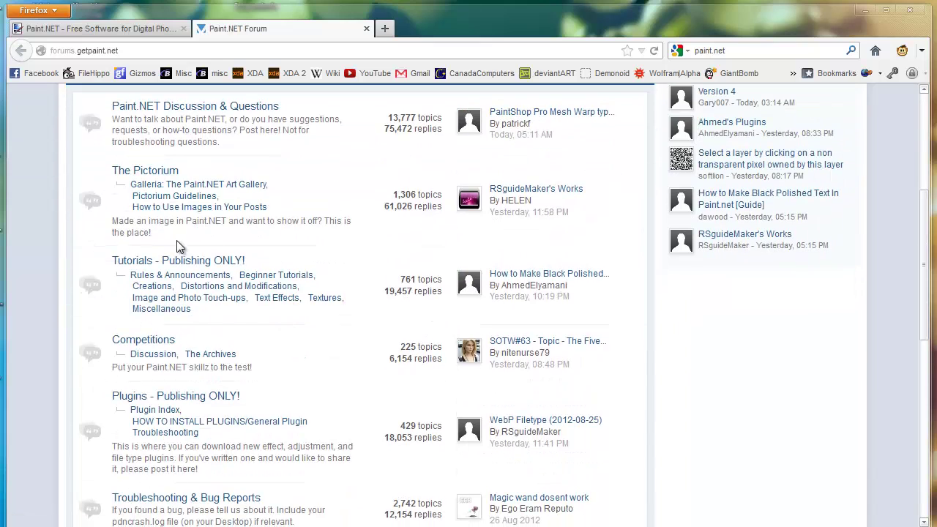
click(183, 396)
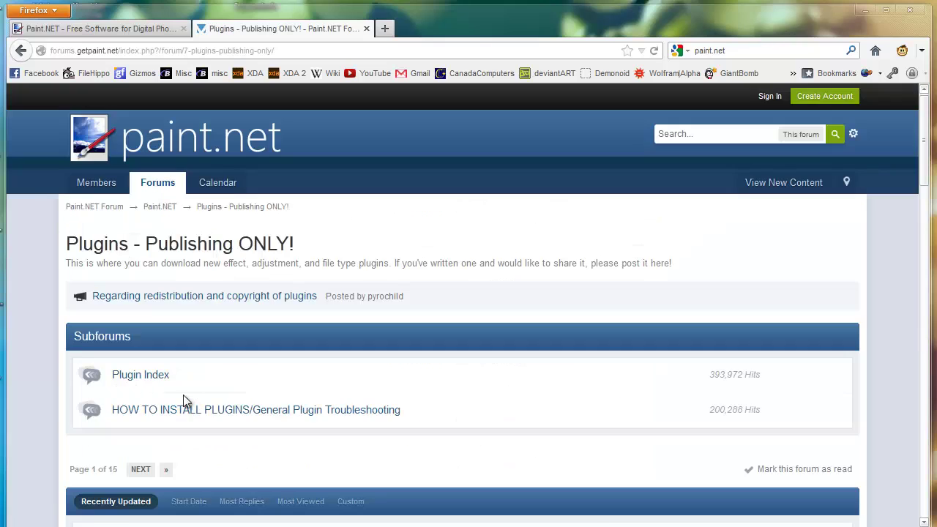
scroll(212, 354, down, 7)
scroll(217, 229, up, 3)
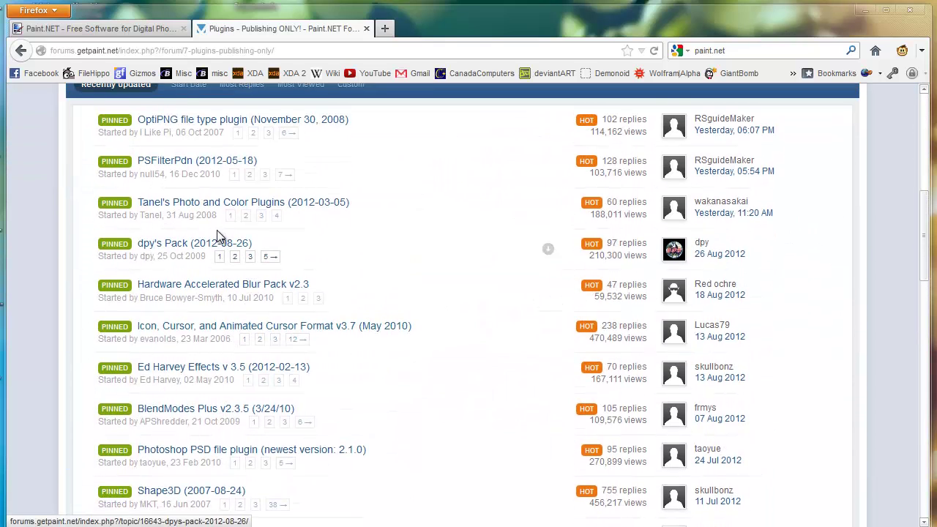
scroll(211, 229, down, 1)
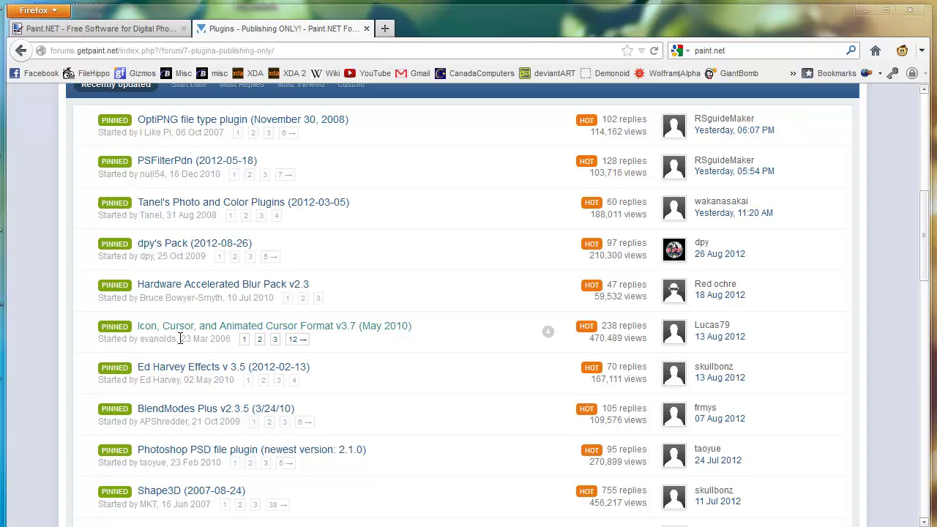
scroll(181, 340, down, 1)
scroll(181, 340, down, 3)
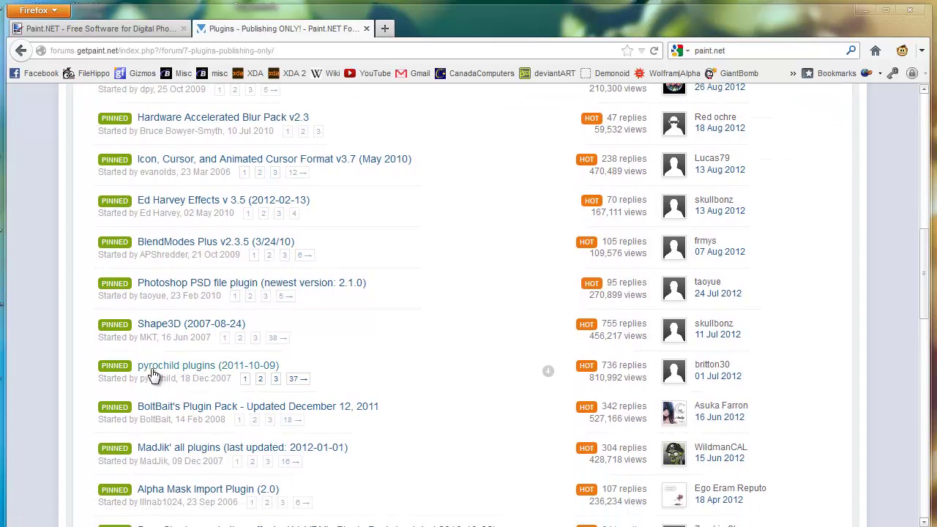
Open the pyrochild plugins topic and follow its DOWNLOAD link
click(214, 373)
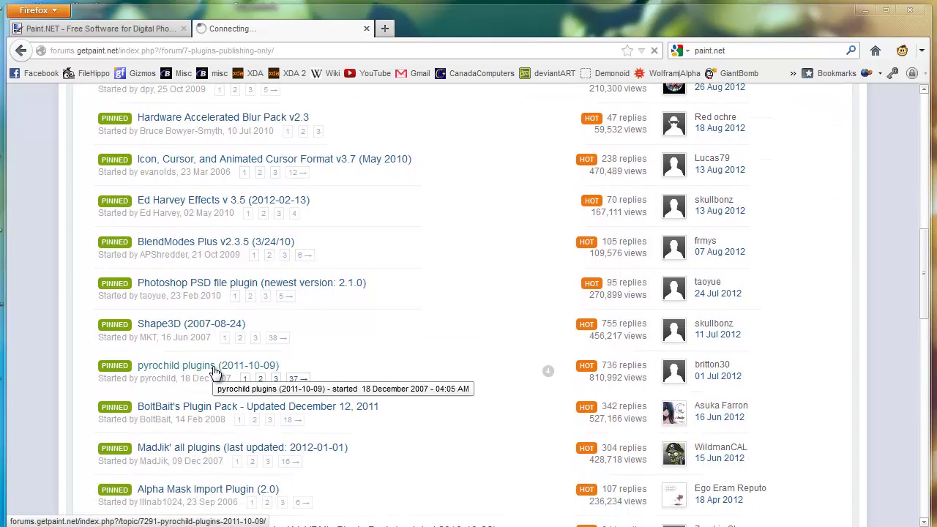
scroll(213, 366, down, 10)
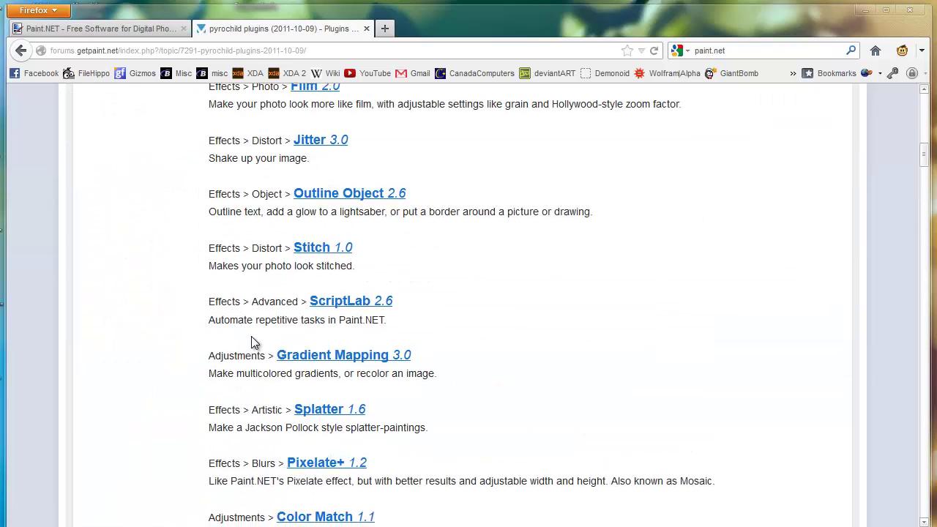
scroll(264, 308, up, 6)
scroll(282, 253, up, 3)
click(283, 246)
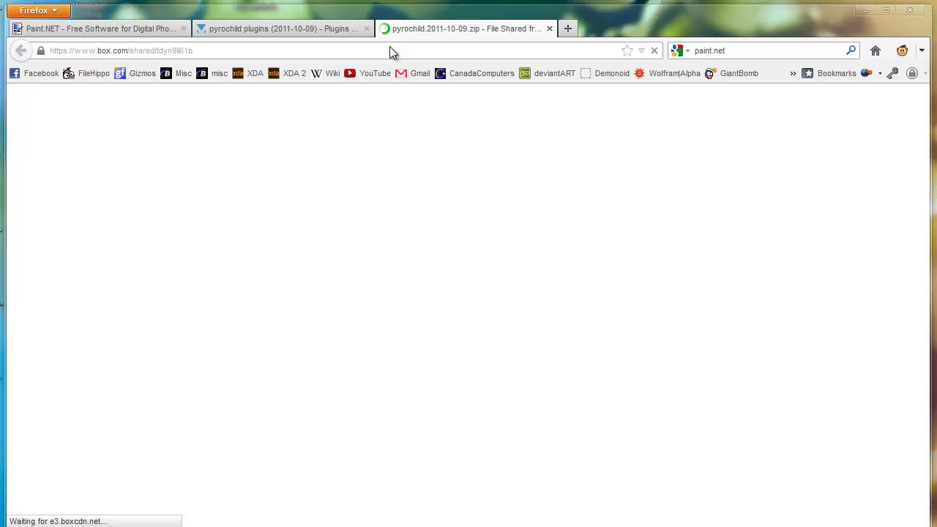
Download pyrochild.2011-10-09.zip from Box, dismissing the sign-up popup, and save it to disk
click(366, 29)
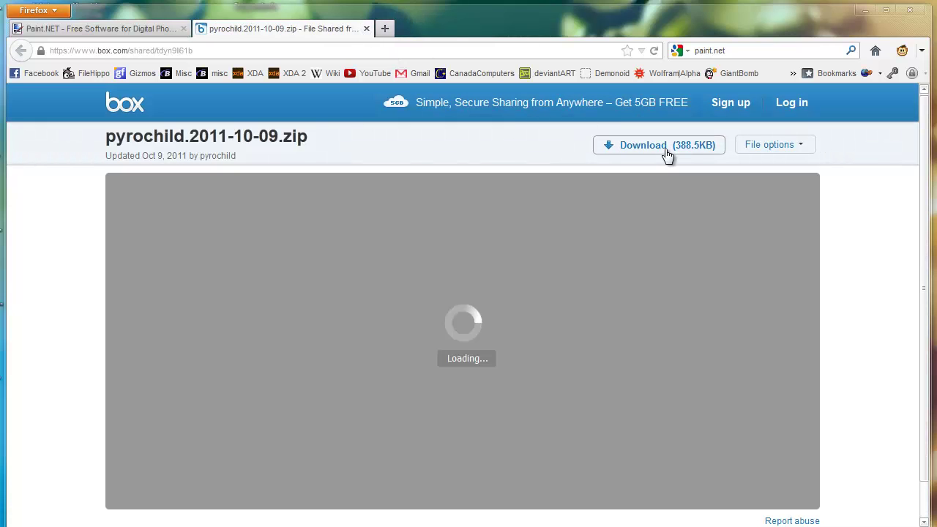
click(663, 147)
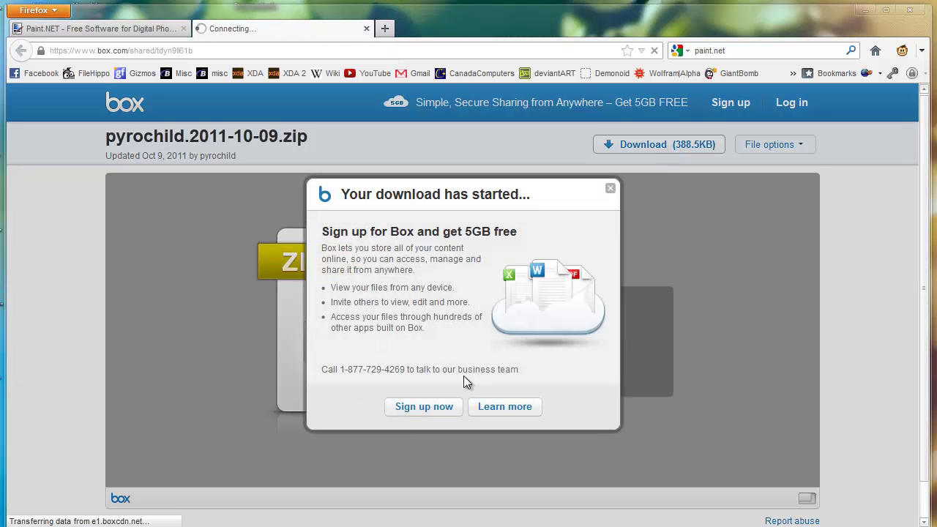
click(610, 189)
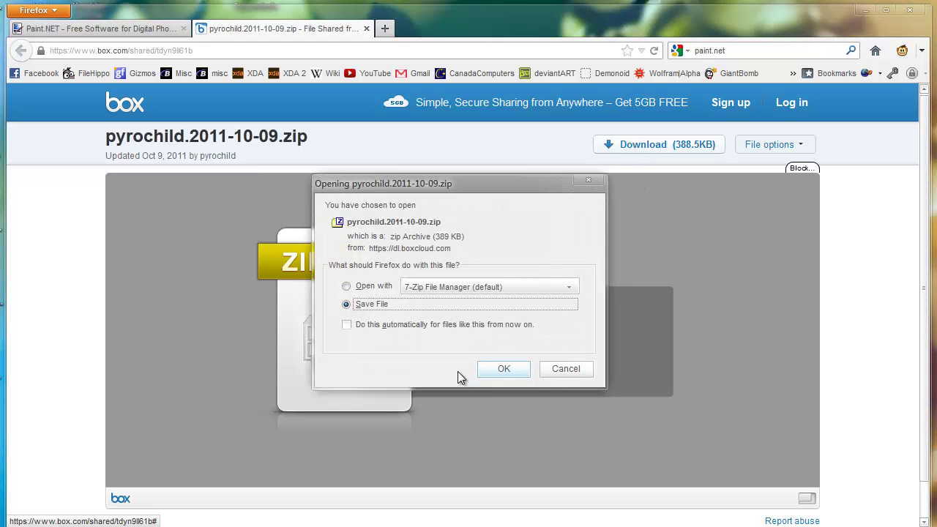
click(488, 368)
click(478, 354)
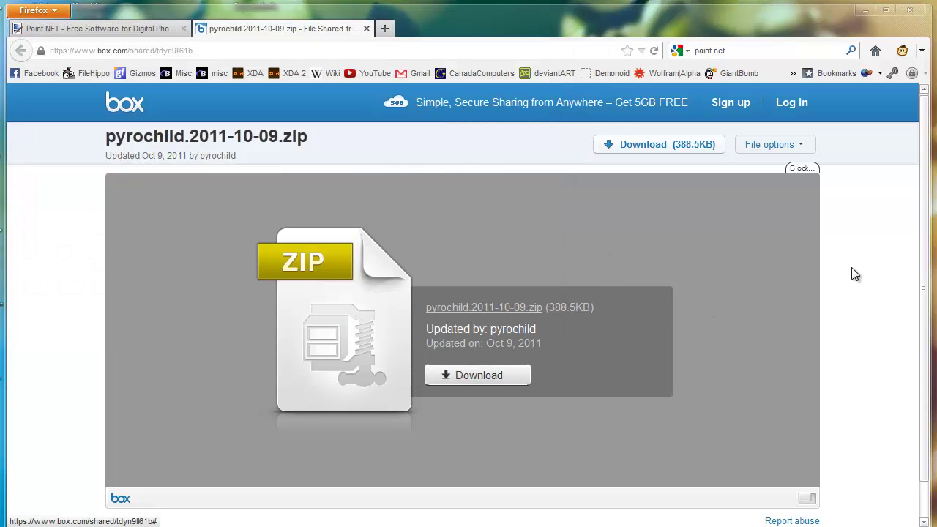
Clear the Firefox downloads list, close it, and quit Firefox closing both tabs
drag(542, 217, 284, 144)
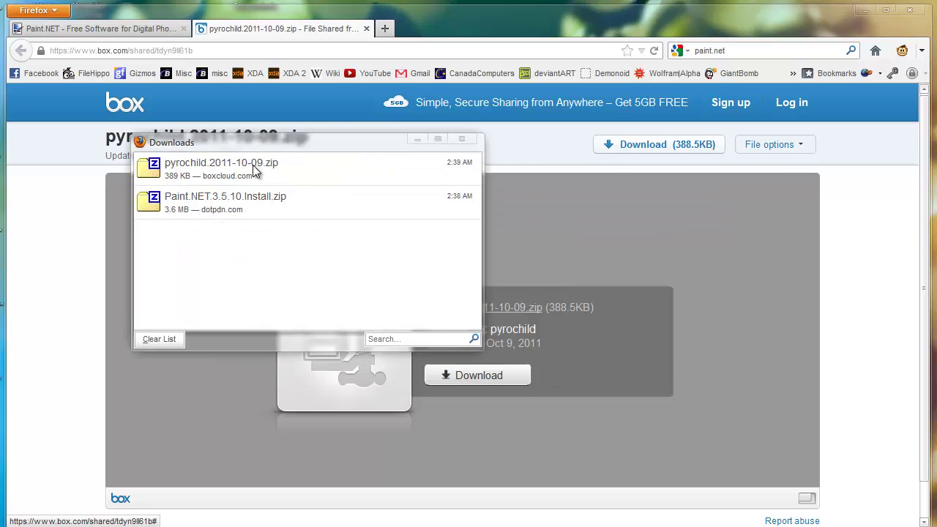
click(173, 335)
click(461, 138)
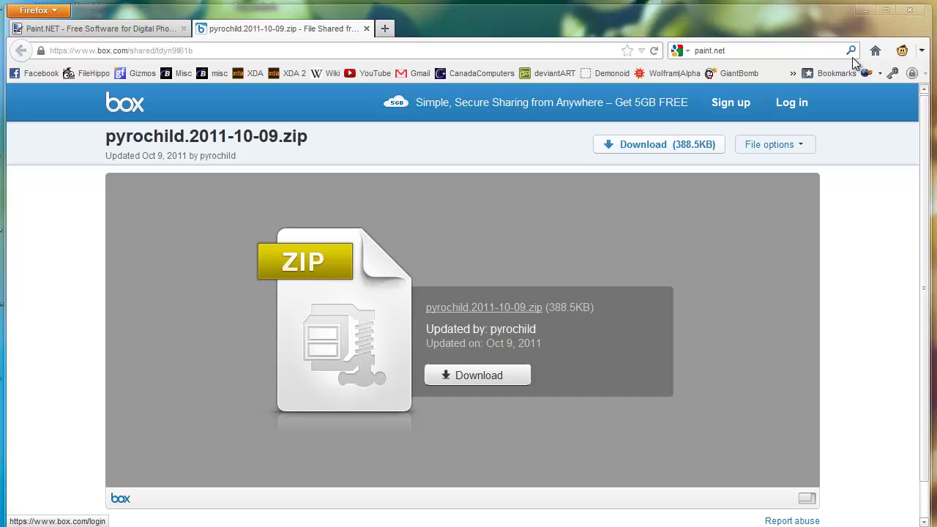
click(908, 13)
click(455, 290)
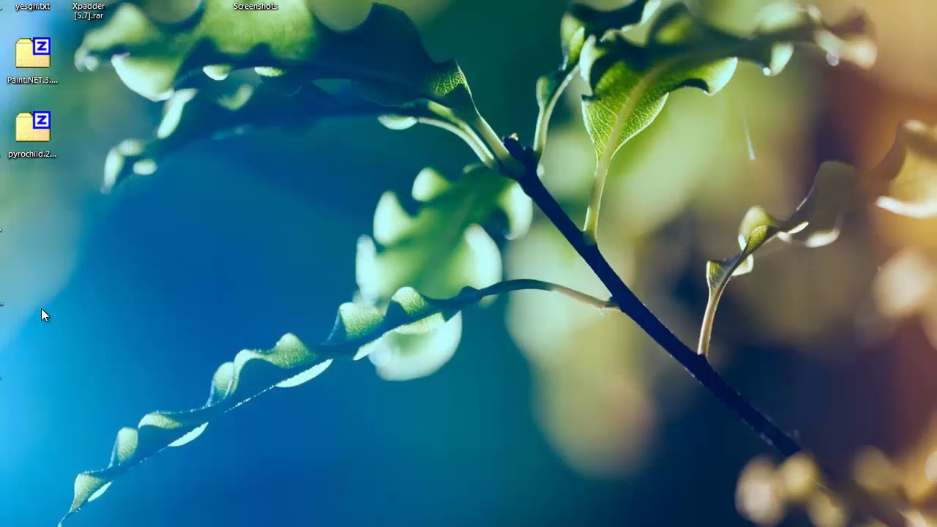
Arrange both zips on the desktop, extract Paint.NET.3.5.10.Install.exe from 7-Zip, and run it
mouse_move(53, 149)
mouse_down()
mouse_move(304, 261)
mouse_move(331, 298)
mouse_up()
mouse_move(37, 78)
mouse_down()
mouse_move(189, 251)
mouse_move(234, 273)
mouse_up()
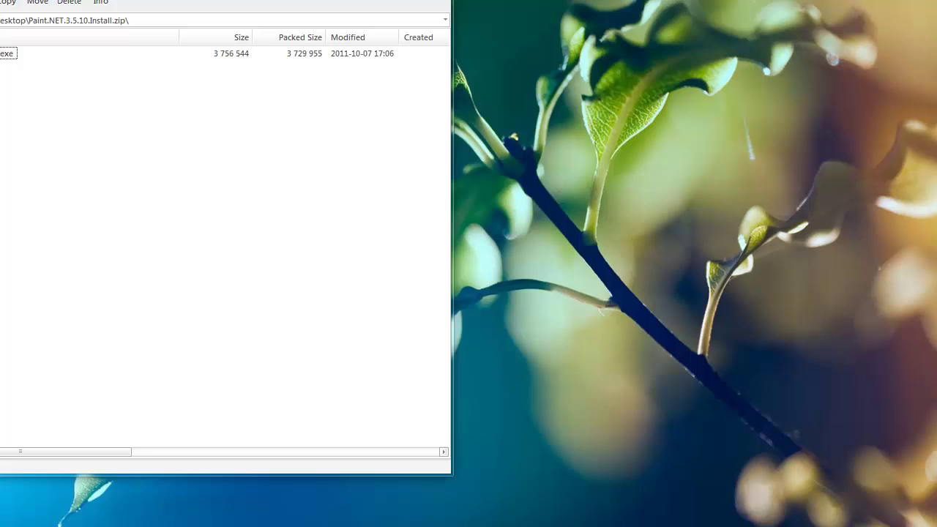
mouse_move(73, 53)
mouse_down()
mouse_move(473, 212)
mouse_move(612, 255)
mouse_up()
key(alt+F4)
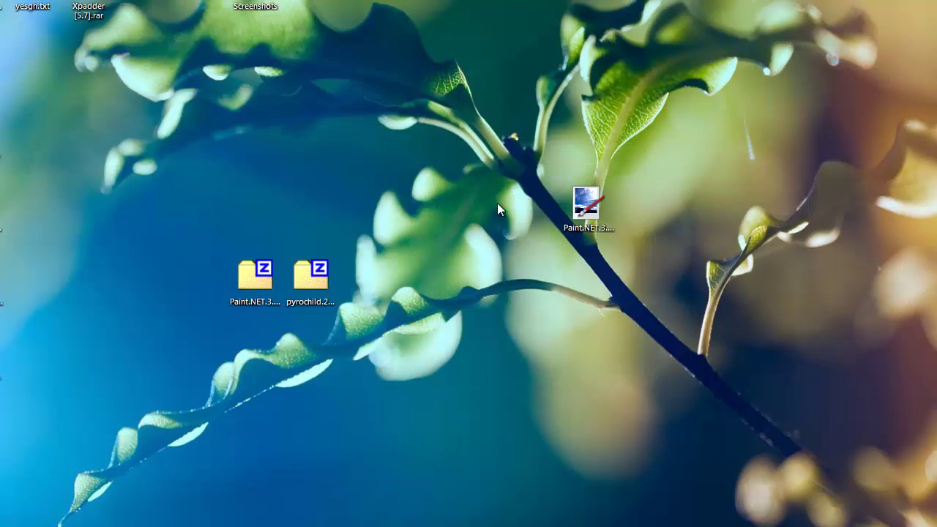
double_click(587, 208)
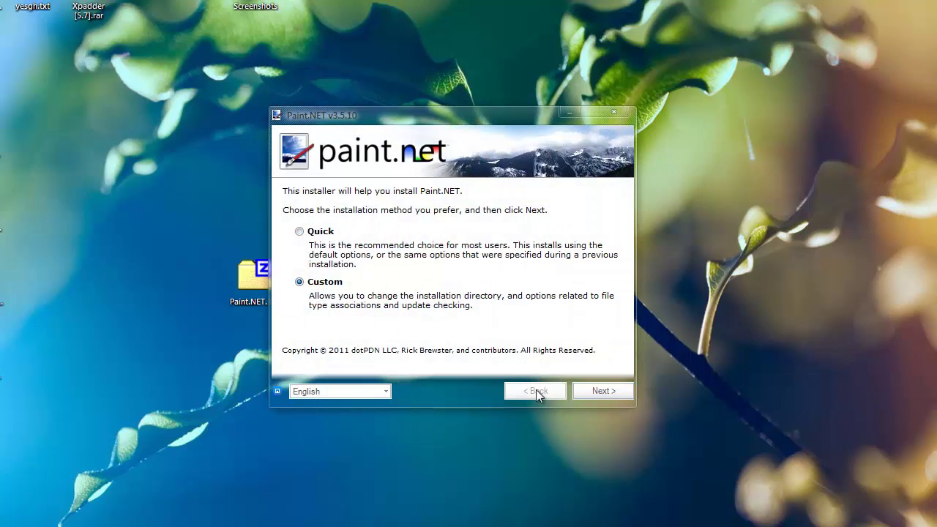
Accept the license, leave the launch options as they were, and install to C:\Program Files\Paint.NET
click(607, 393)
click(429, 364)
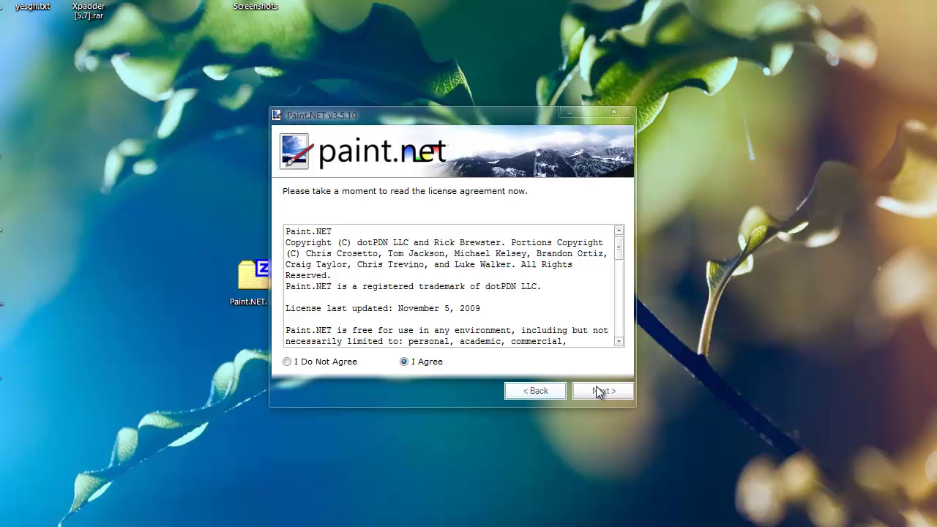
click(599, 393)
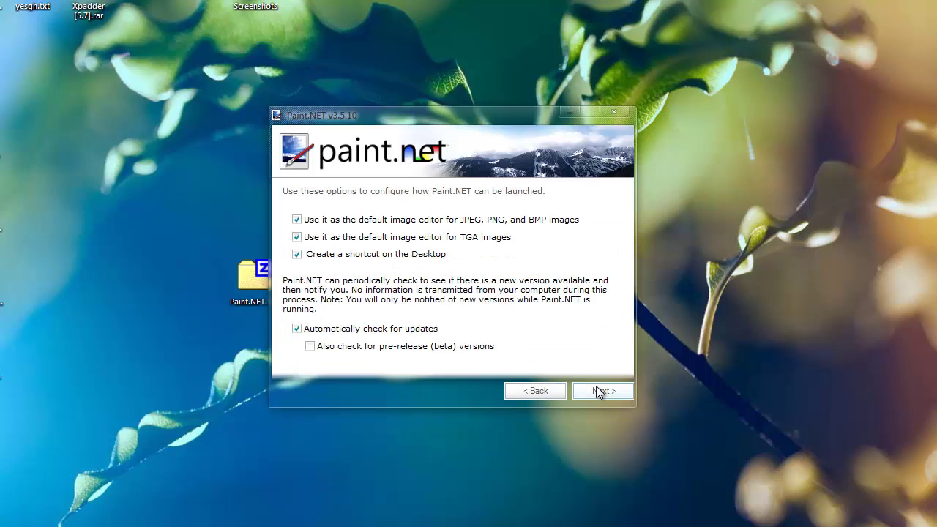
click(428, 335)
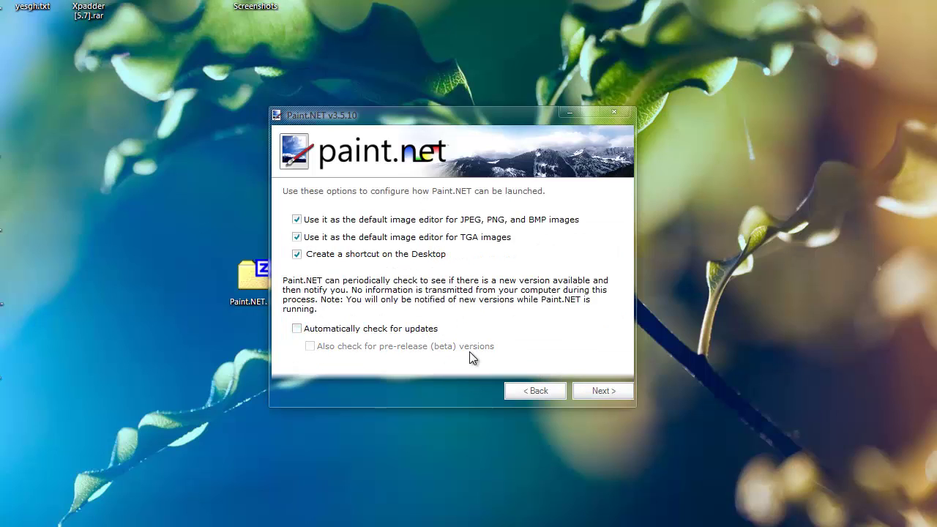
click(416, 332)
click(601, 393)
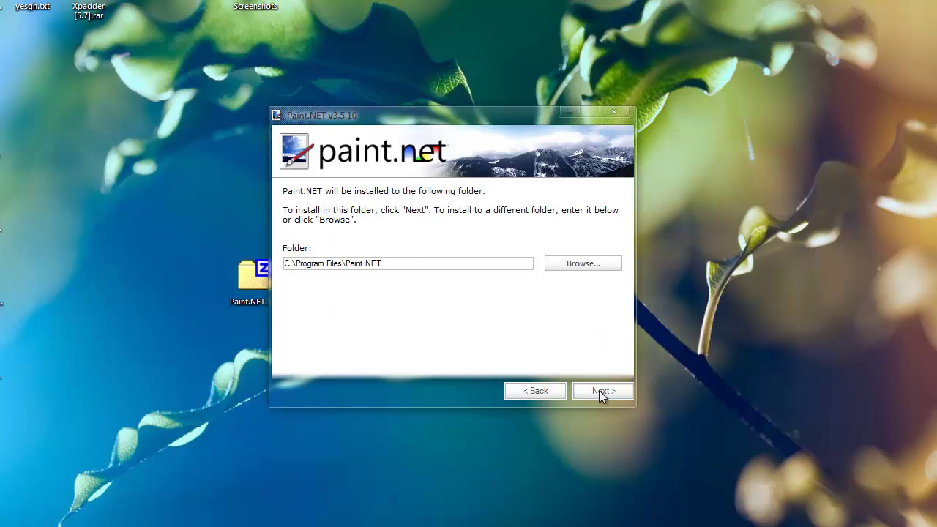
click(601, 392)
click(599, 393)
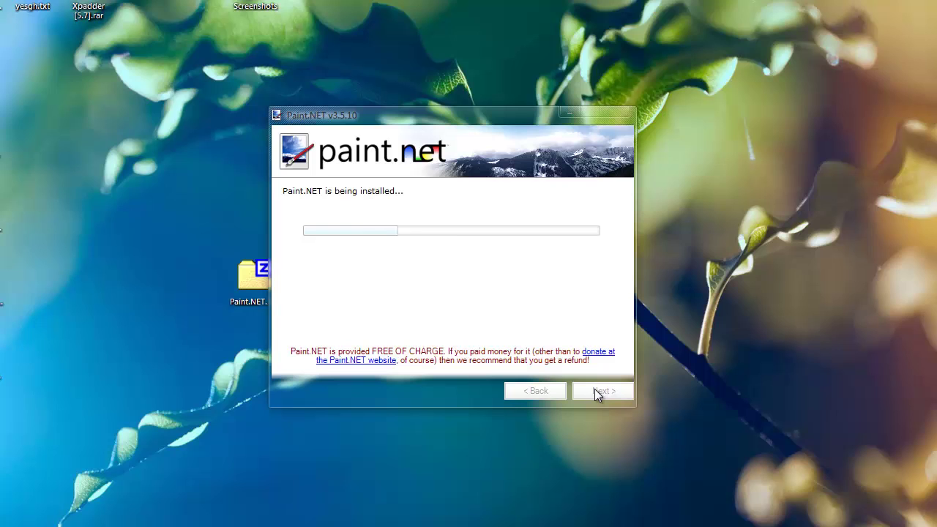
drag(472, 128, 656, 143)
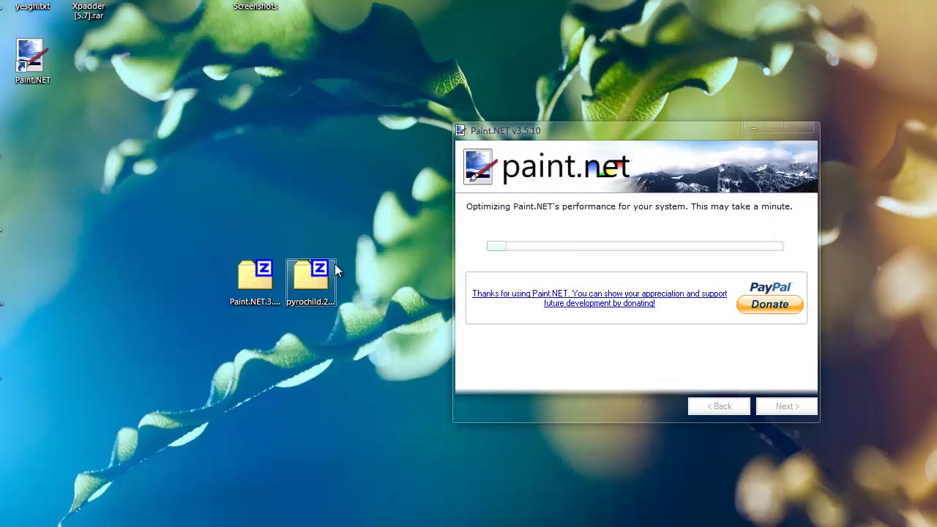
Open pyrochild.2011-10-09.zip in 7-Zip, centre its window, and select Liquify.dll
double_click(313, 279)
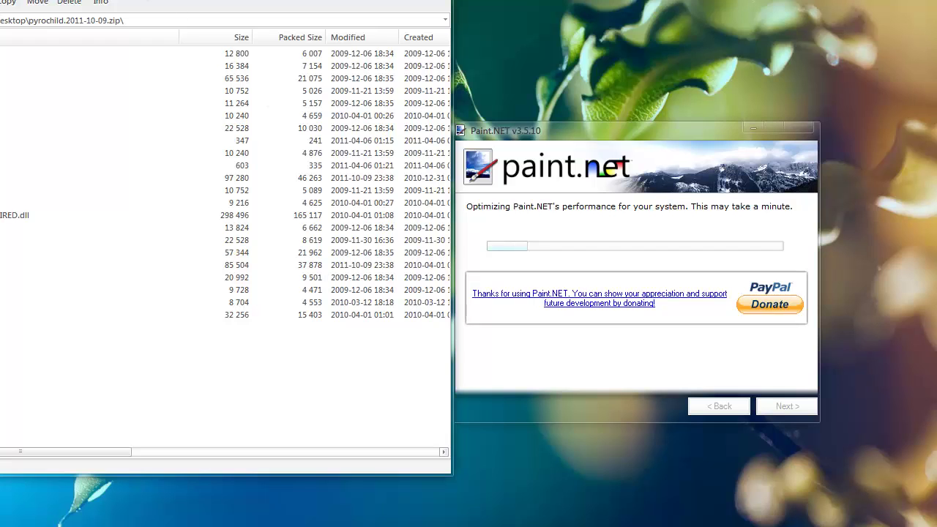
mouse_move(1, 0)
mouse_down()
mouse_move(425, 3)
mouse_move(394, 100)
mouse_move(391, 33)
mouse_move(430, 32)
mouse_up()
drag(275, 412, 344, 121)
click(298, 434)
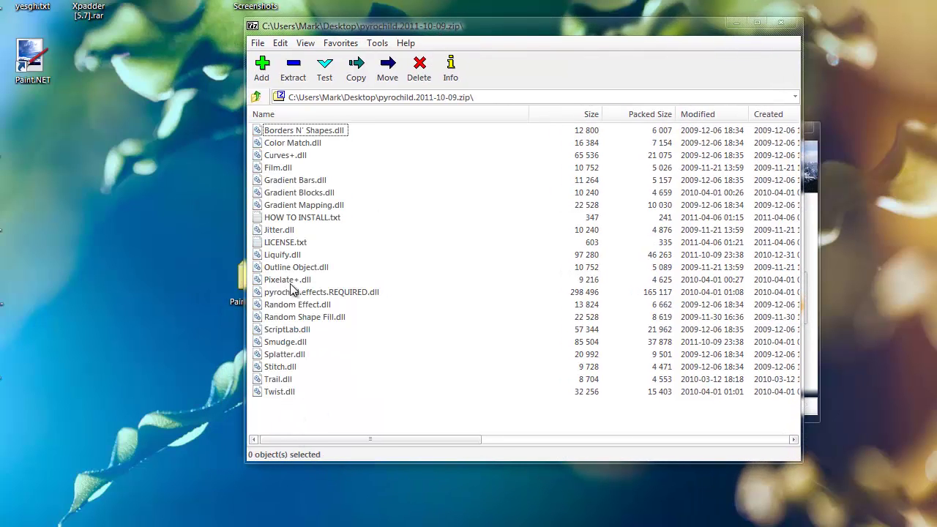
click(283, 255)
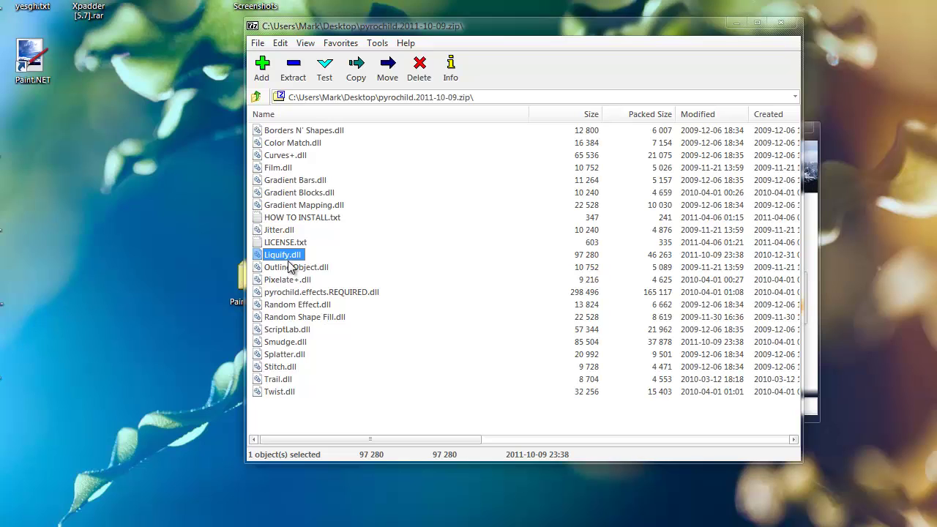
Close the pyrochild archive window, untick Start Paint.NET, and finish the installer
drag(483, 34, 194, 41)
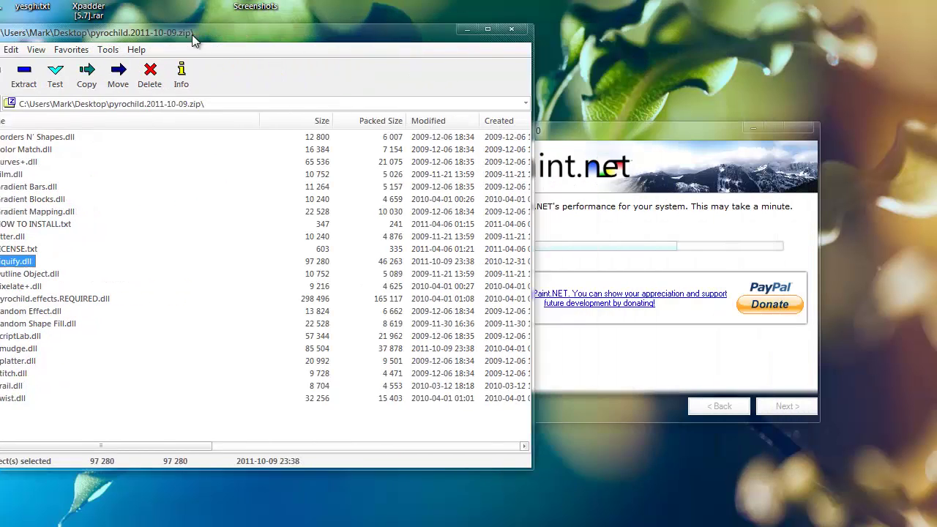
drag(586, 134, 651, 132)
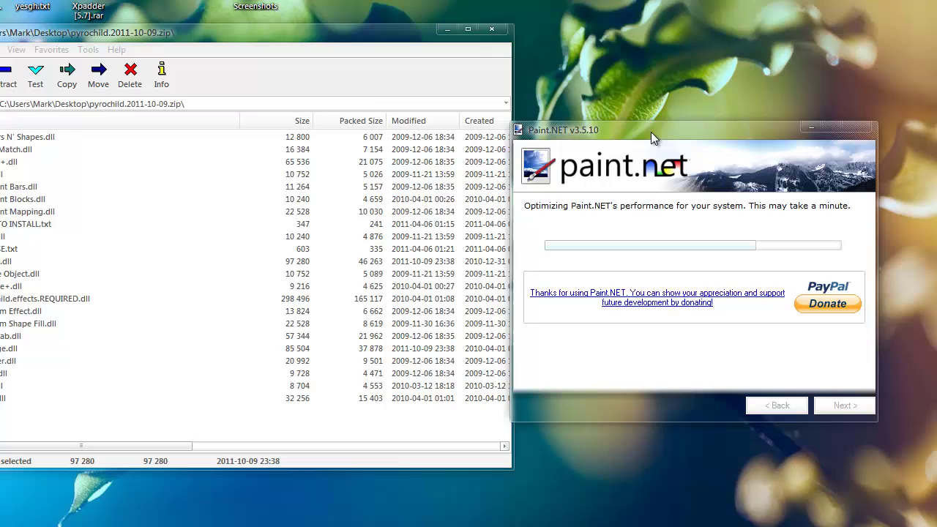
drag(148, 37, 314, 37)
drag(741, 133, 756, 127)
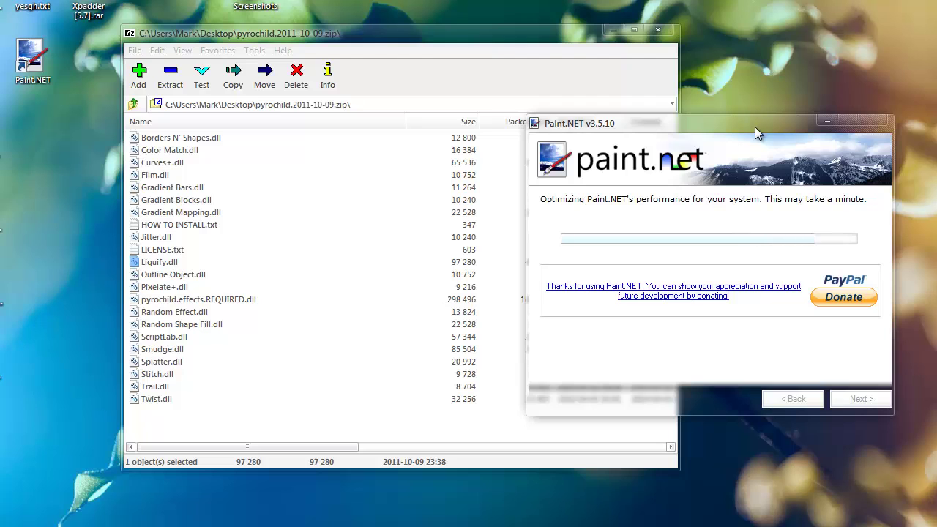
click(663, 31)
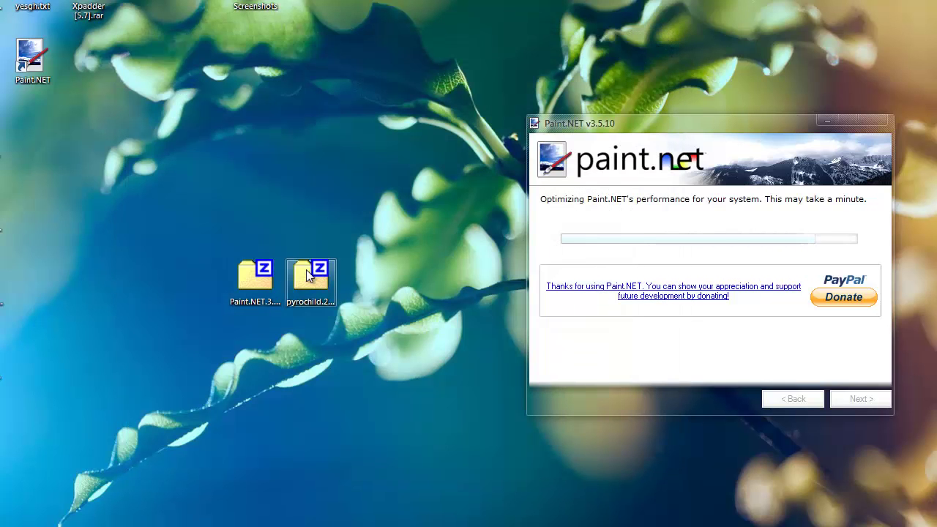
click(574, 242)
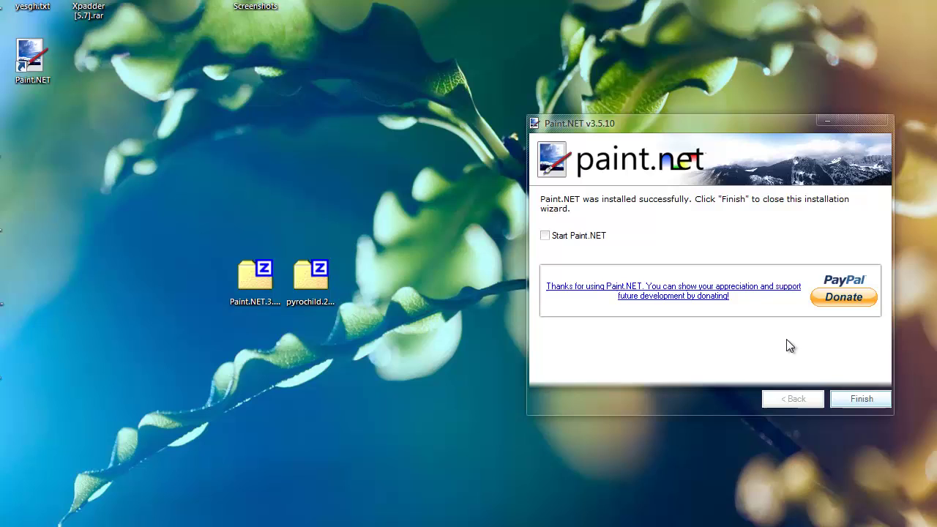
click(862, 398)
Browse from Computer to C:\Program Files\Paint.NET\Effects in Windows Explorer
key(super)
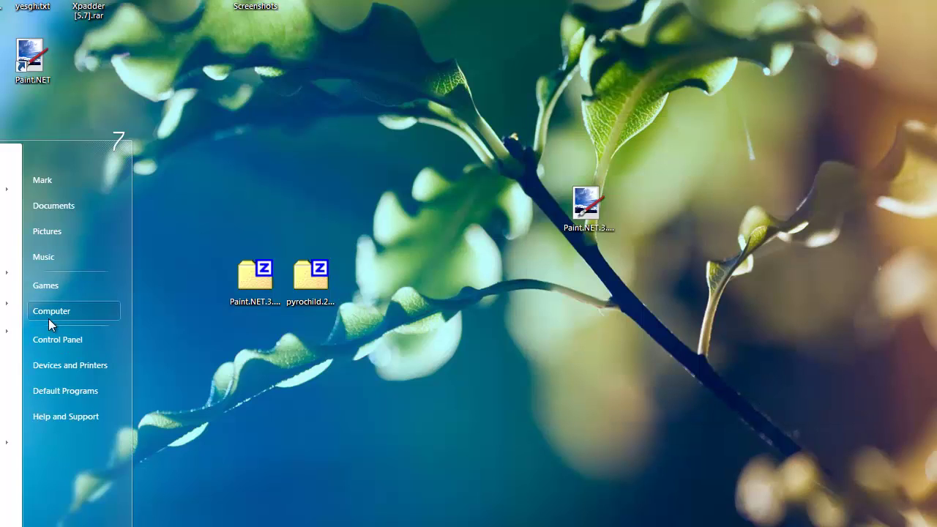
click(49, 318)
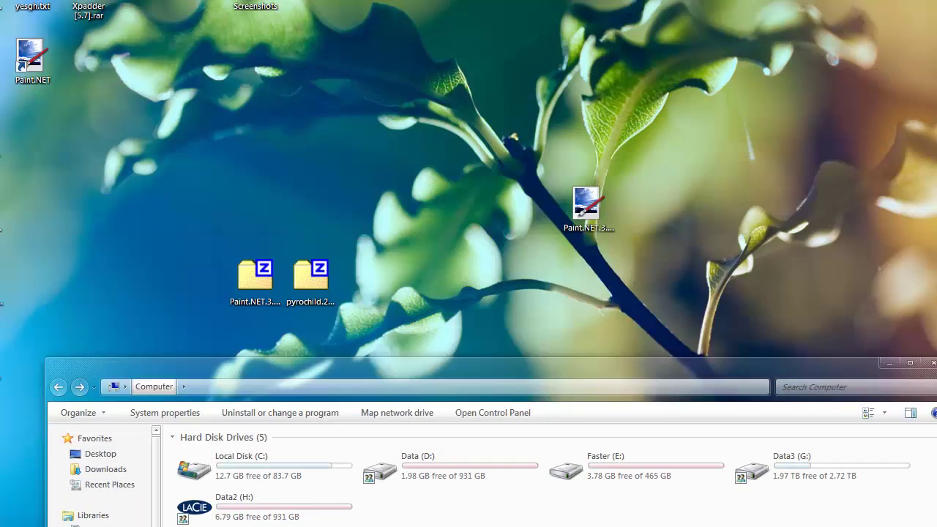
drag(370, 366, 399, 40)
double_click(297, 136)
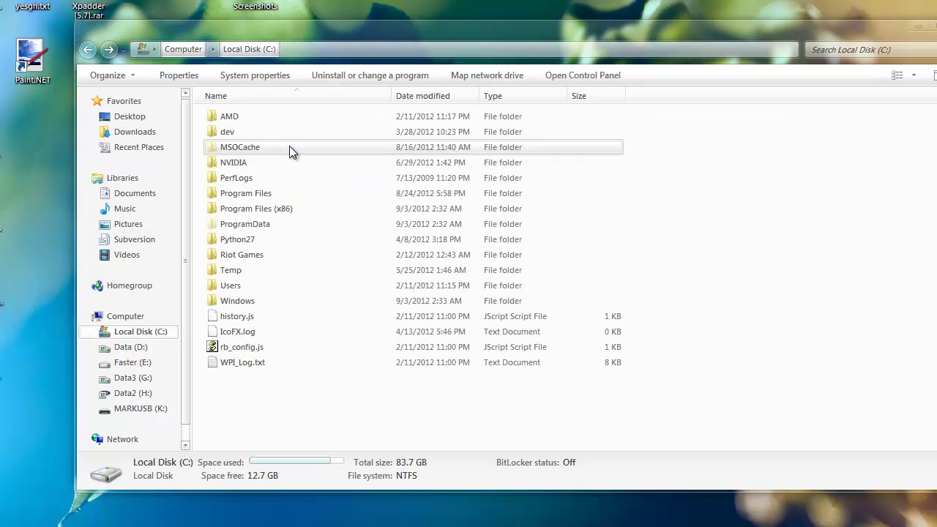
double_click(265, 195)
click(257, 229)
key(p)
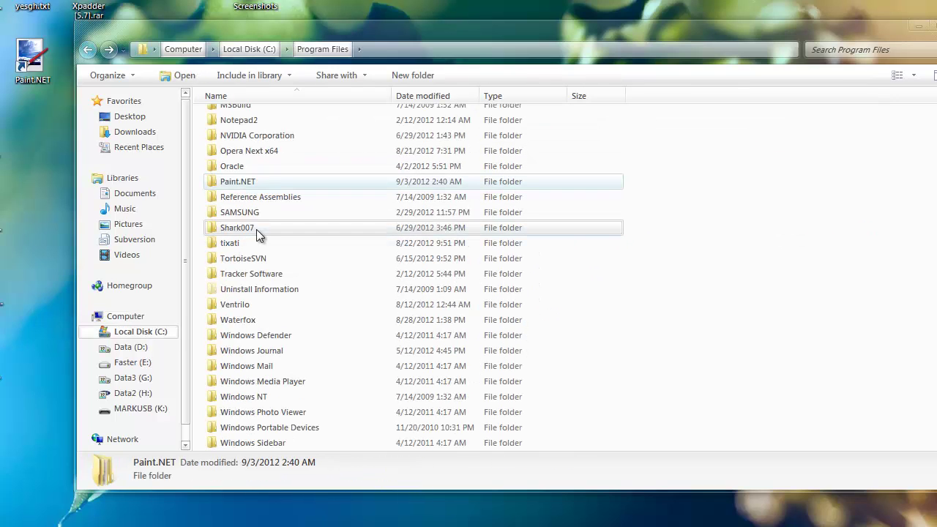
double_click(241, 181)
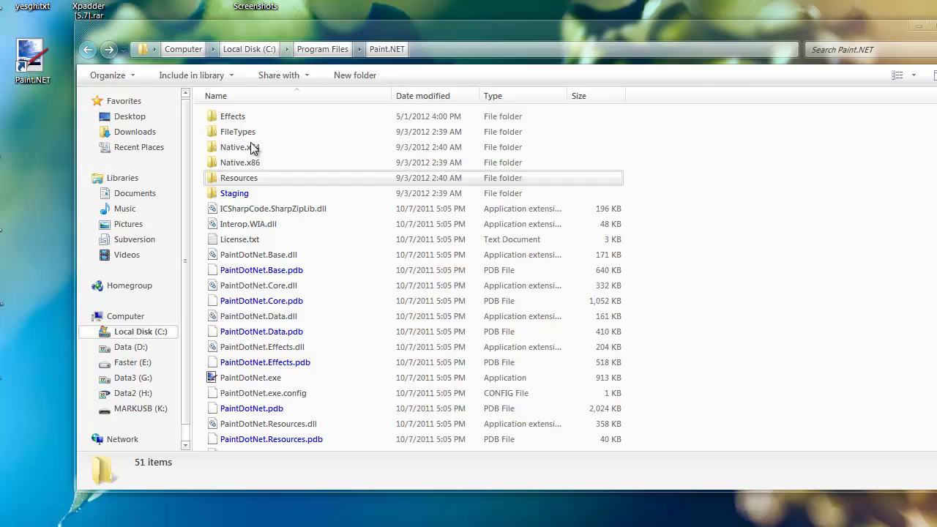
drag(252, 32, 468, 51)
click(448, 139)
double_click(448, 139)
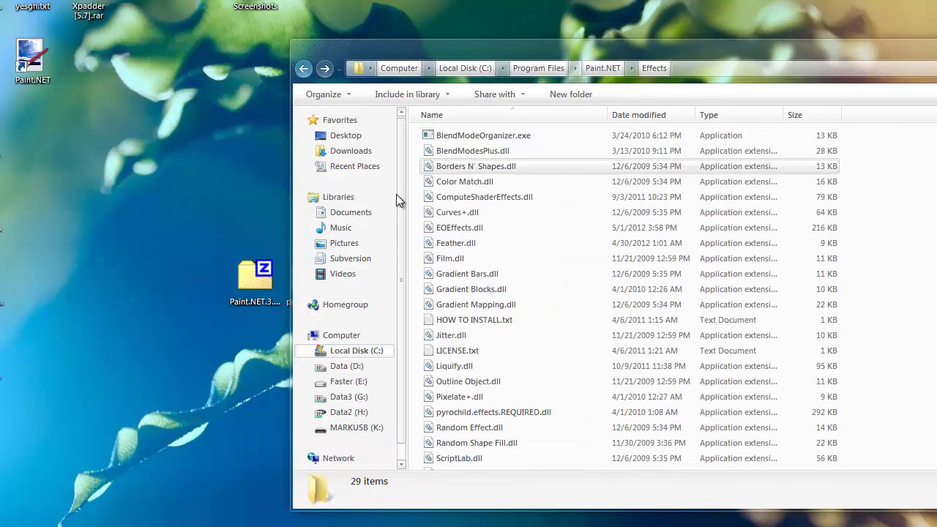
Close the mistakenly opened Paint.NET zip and open pyrochild.2011-10-09.zip in 7-Zip
double_click(253, 278)
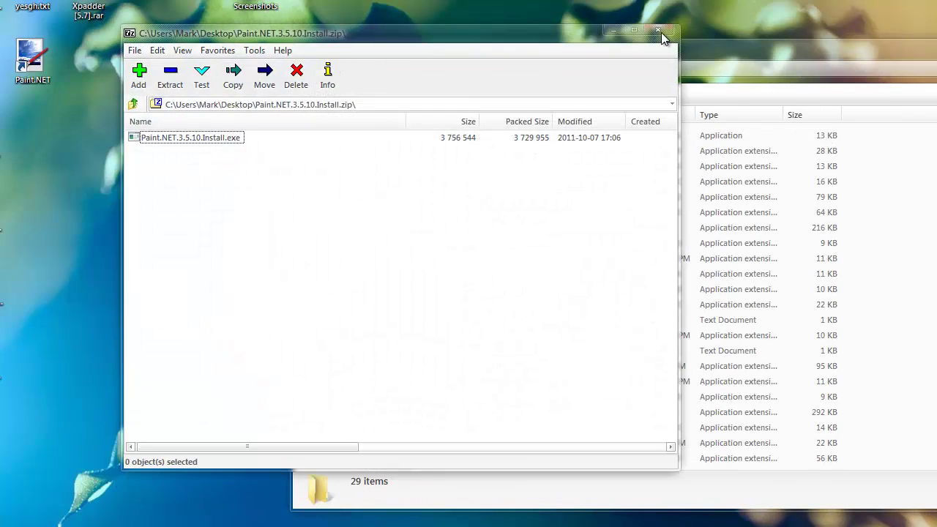
click(661, 32)
drag(592, 49, 743, 53)
double_click(313, 282)
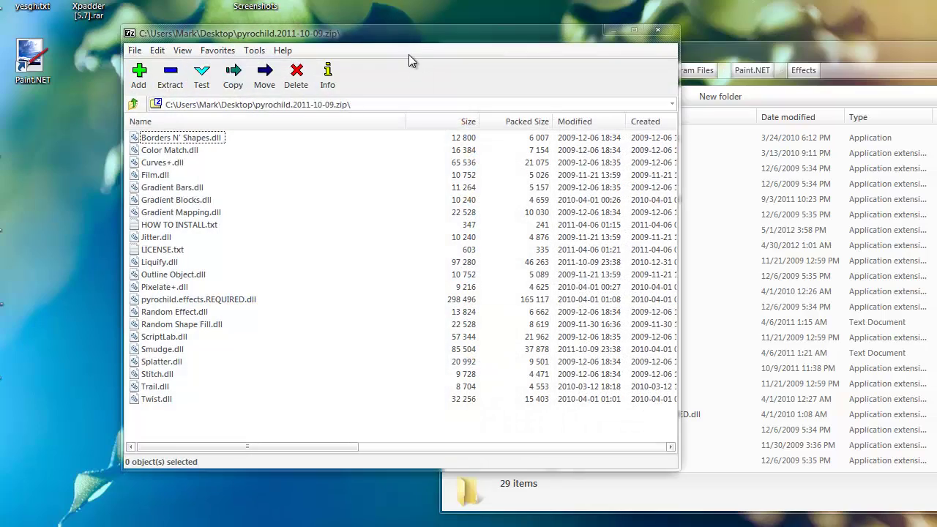
Place 7-Zip beside the Effects folder and drag all plugin files into Effects
drag(436, 40, 150, 41)
drag(505, 51, 378, 14)
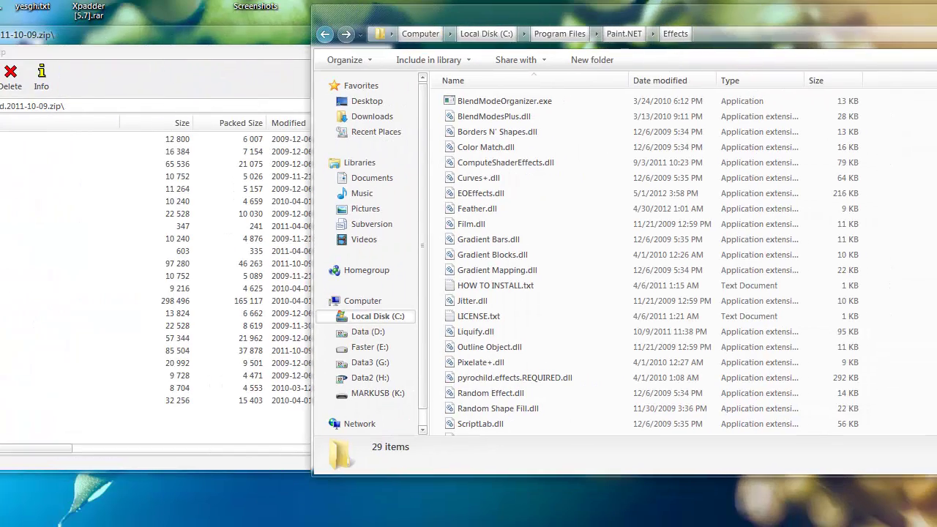
key(alt+Tab)
drag(341, 145, 596, 134)
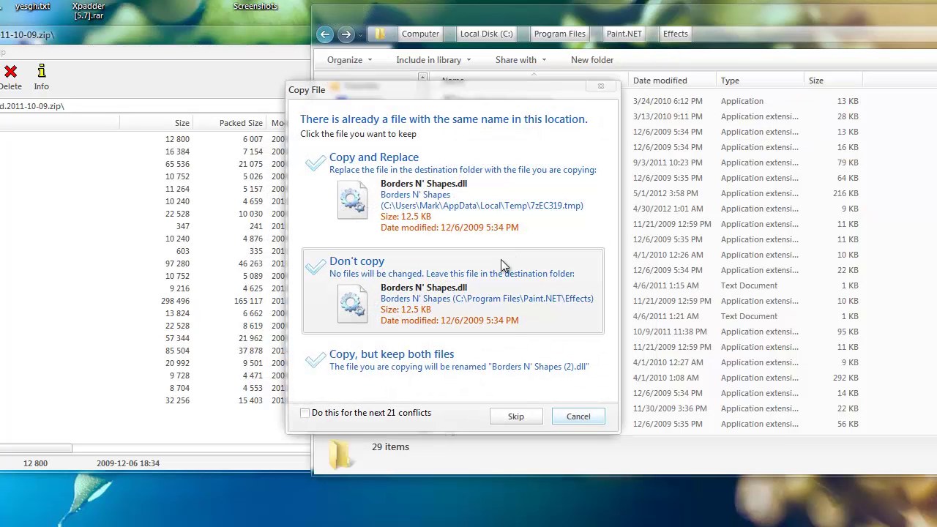
Replace Borders N' Shapes.dll, Color Match.dll and all other conflicting files, then close 7-Zip
click(453, 182)
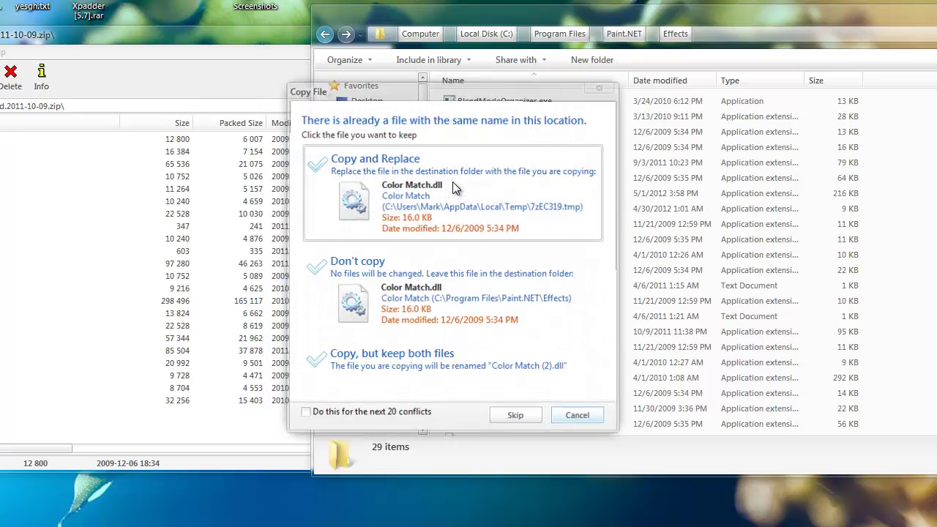
click(453, 182)
click(452, 181)
click(368, 407)
click(403, 213)
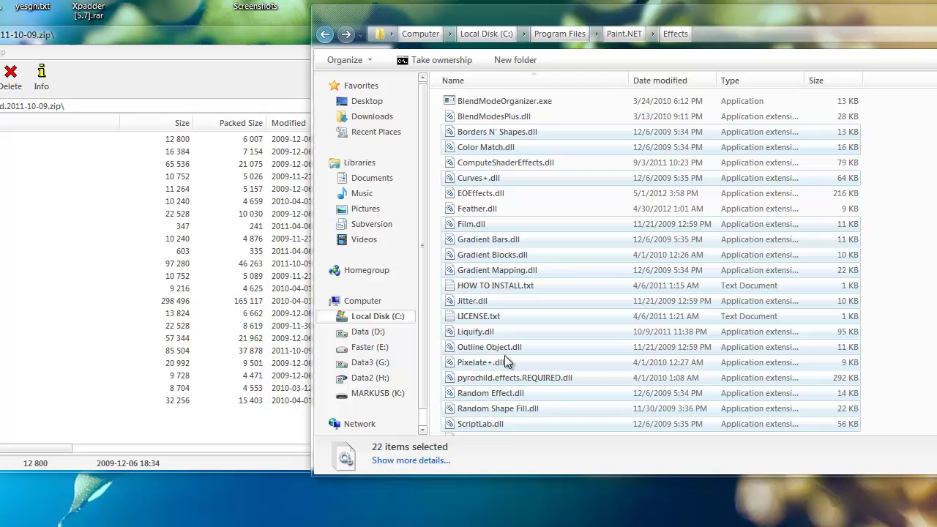
scroll(509, 377, down, 3)
scroll(510, 394, up, 3)
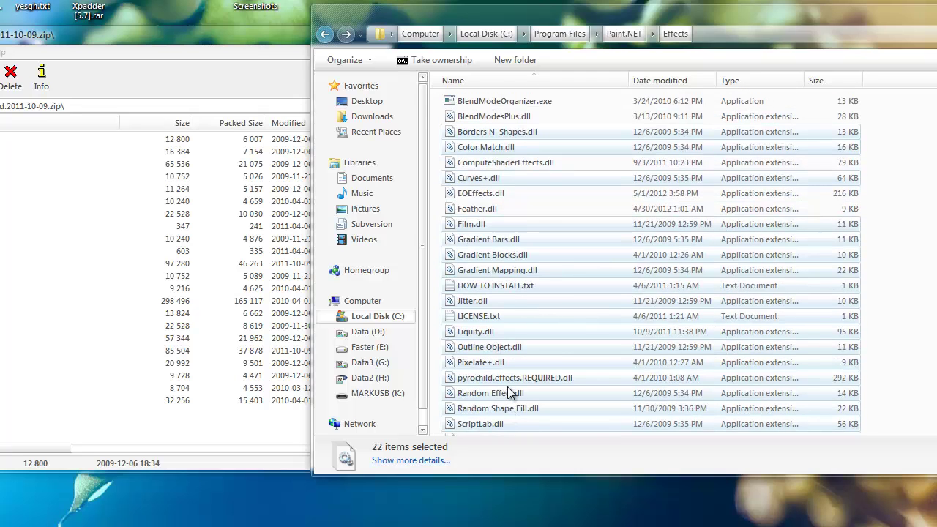
click(218, 44)
click(300, 38)
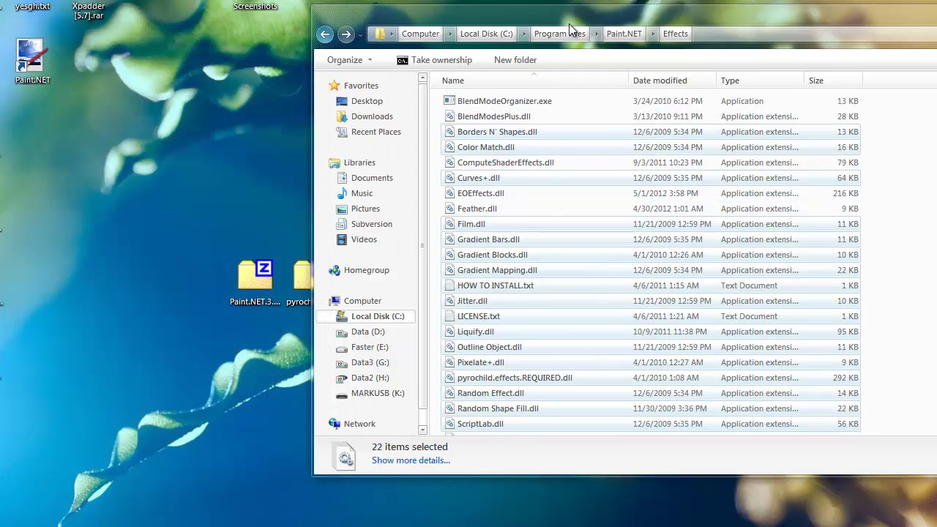
drag(530, 22, 220, 84)
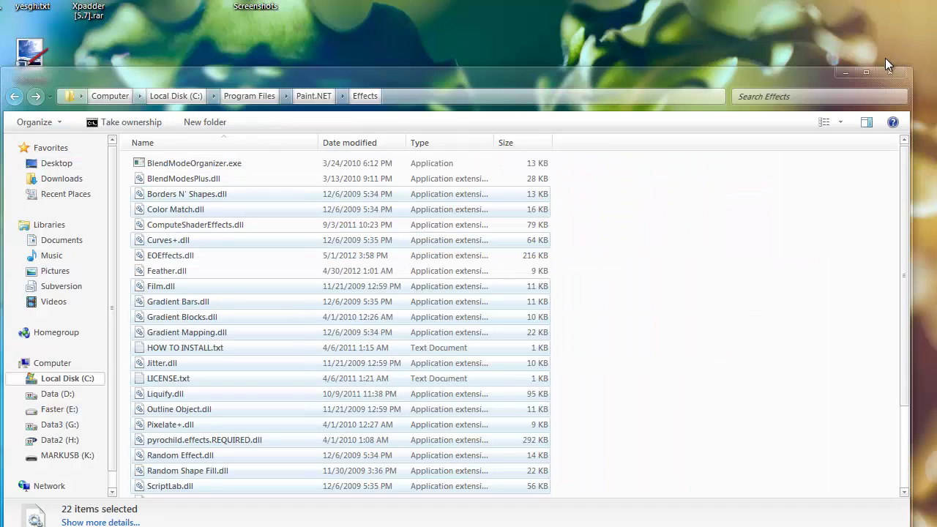
Close the Effects folder window, launch Paint.NET from Start search and maximise its window
click(889, 71)
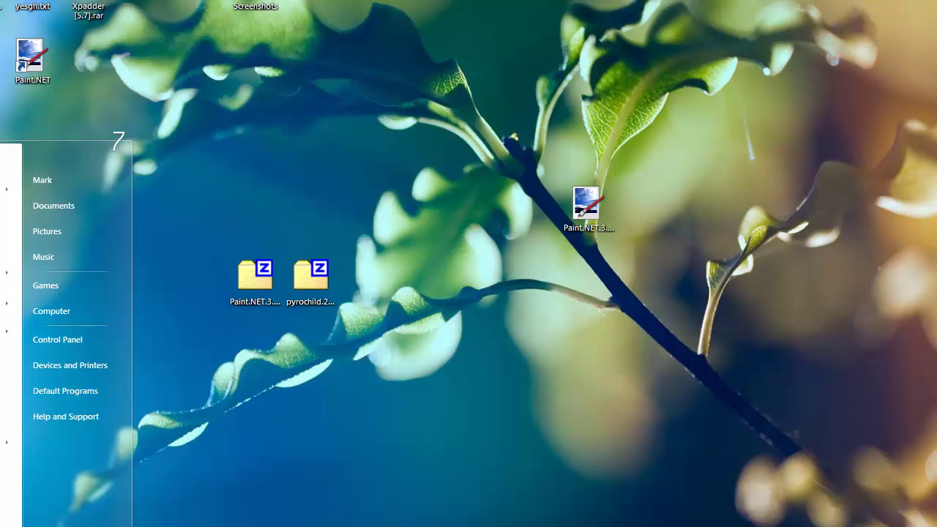
text(paint)
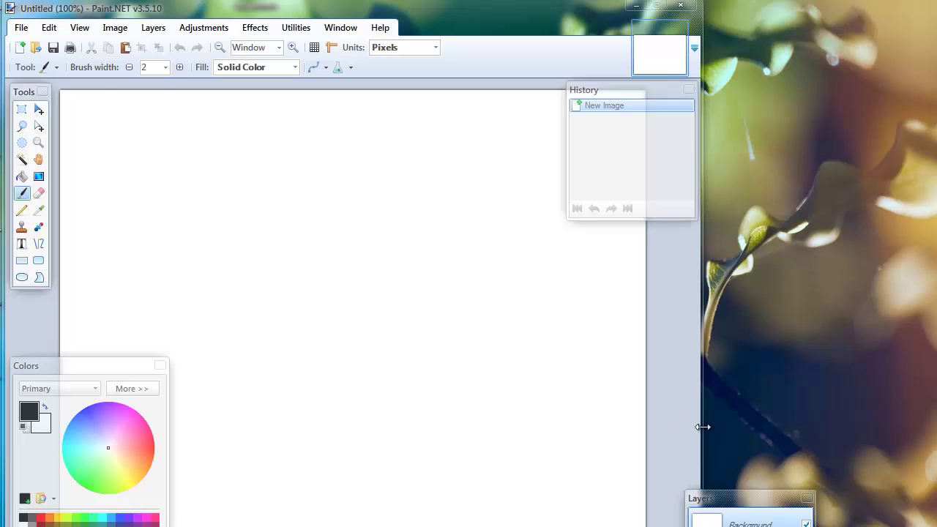
drag(703, 427, 936, 427)
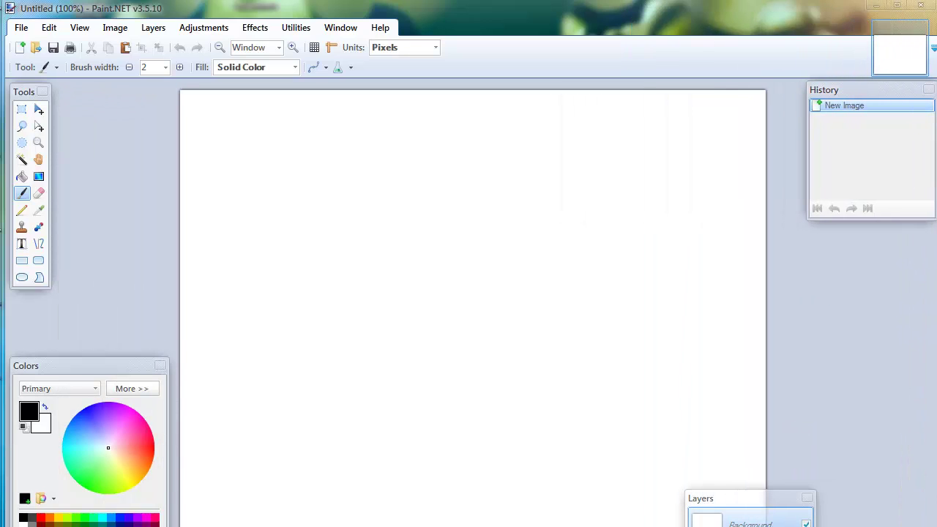
key(super+Up)
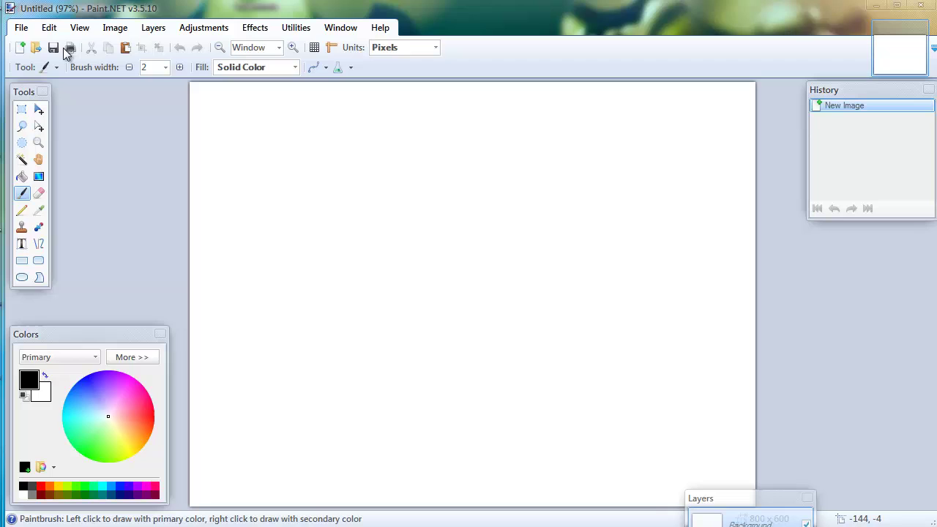
Open 1338178585665.jpg from the Pictures library after briefly checking the Funny folder
click(35, 48)
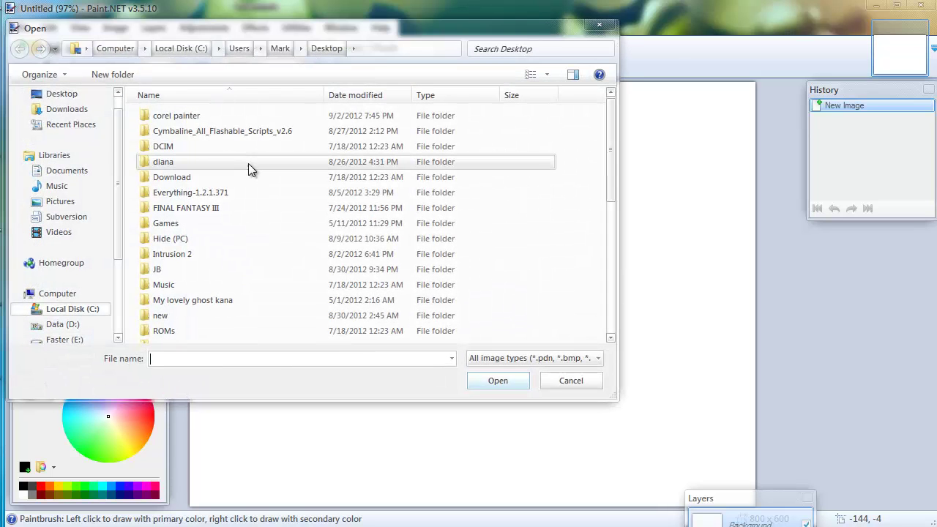
click(62, 203)
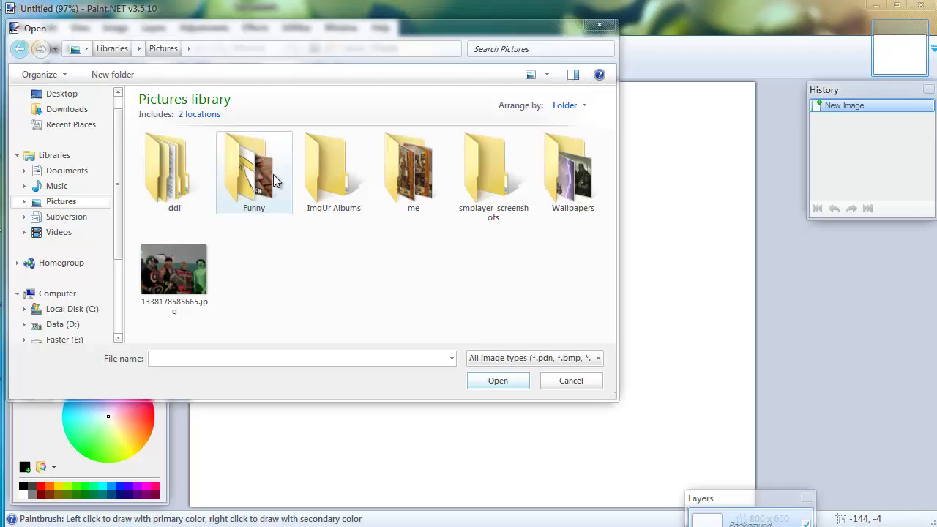
double_click(242, 165)
click(163, 48)
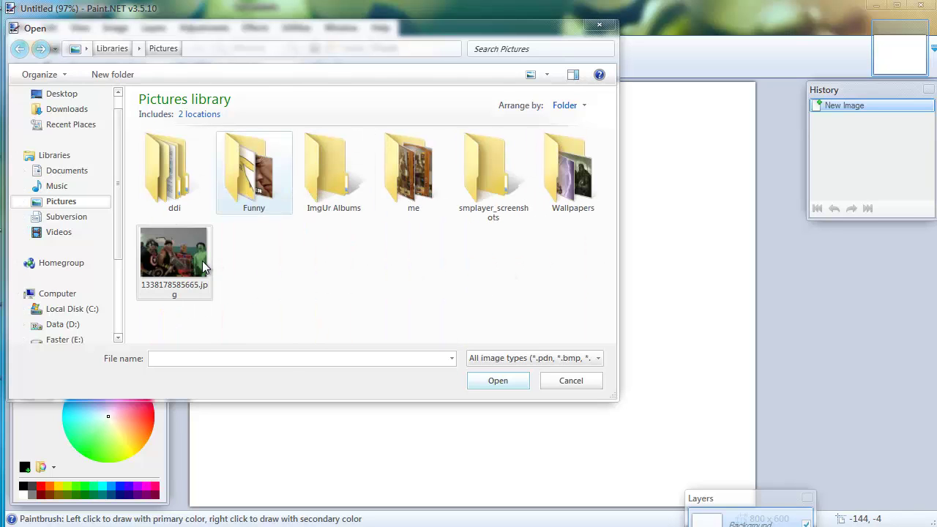
click(175, 252)
click(498, 381)
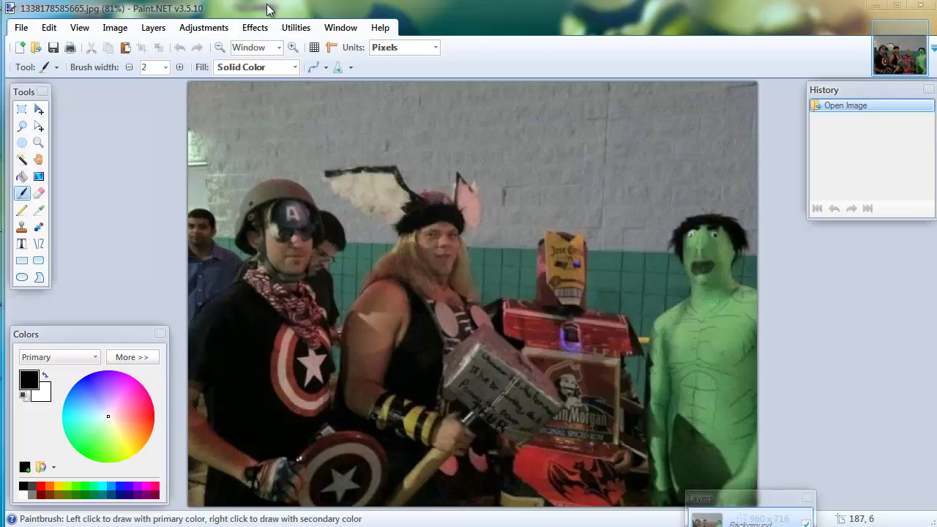
Launch Effects > Tools > Liquify on the costume photo
click(255, 28)
click(246, 28)
click(250, 34)
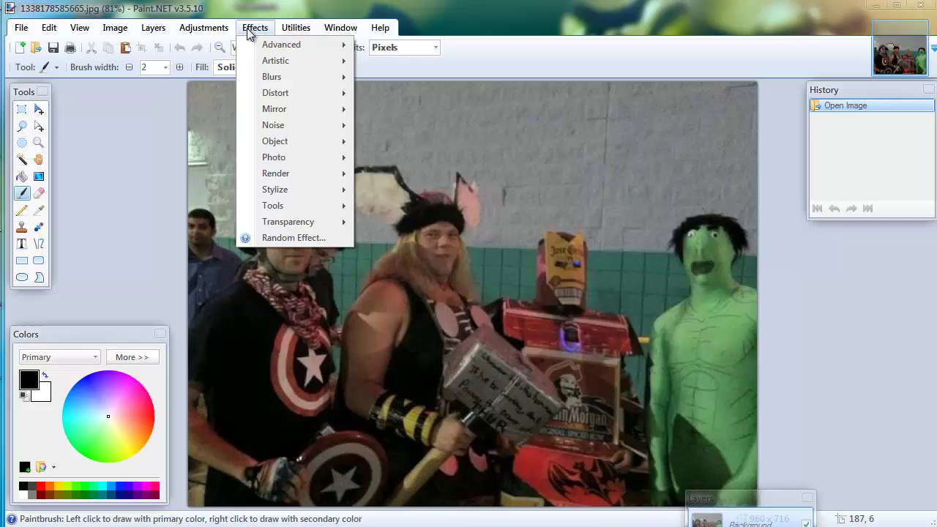
mouse_move(304, 209)
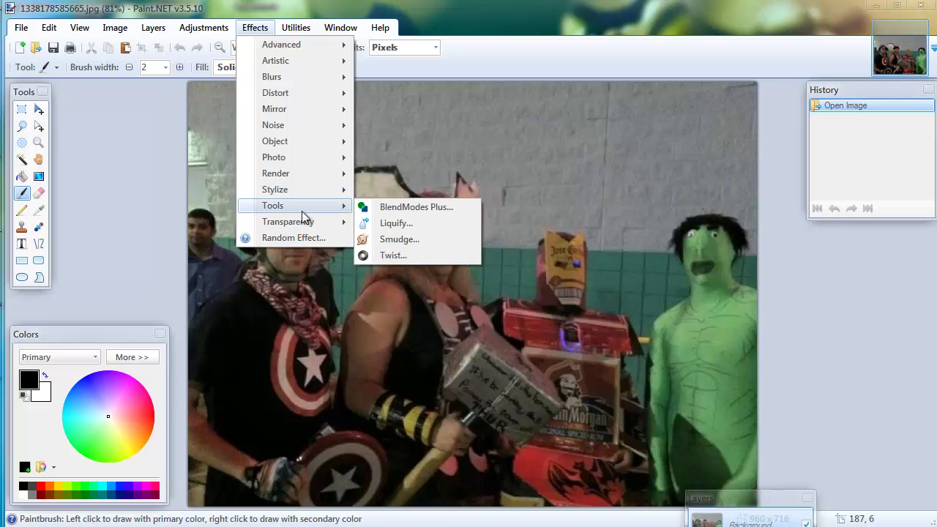
click(393, 224)
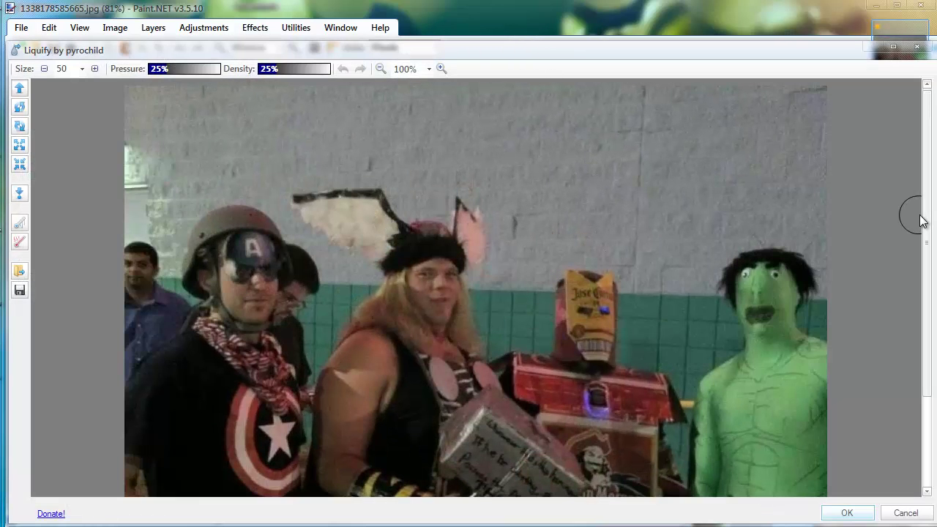
Set Liquify pressure to 53% and density to 63%, testing a stroke on Thor's shoulder
drag(922, 221, 927, 319)
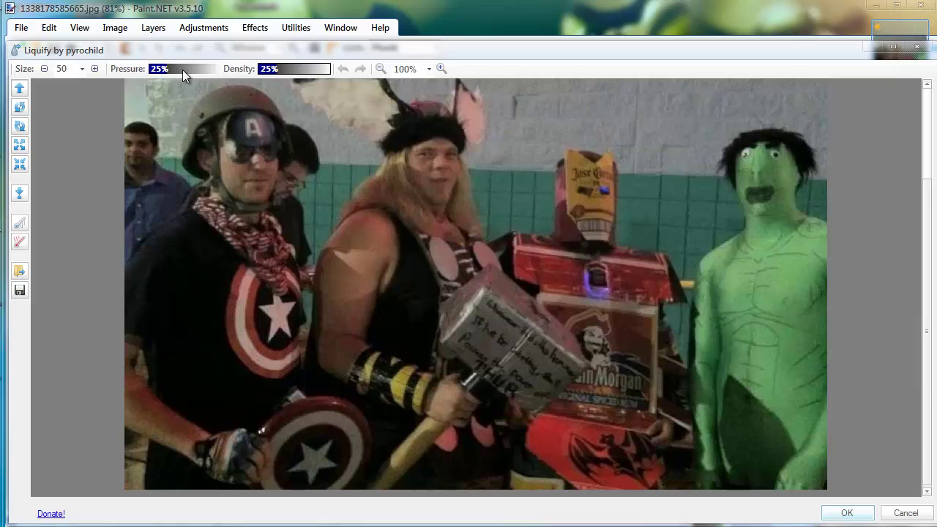
drag(286, 69, 297, 69)
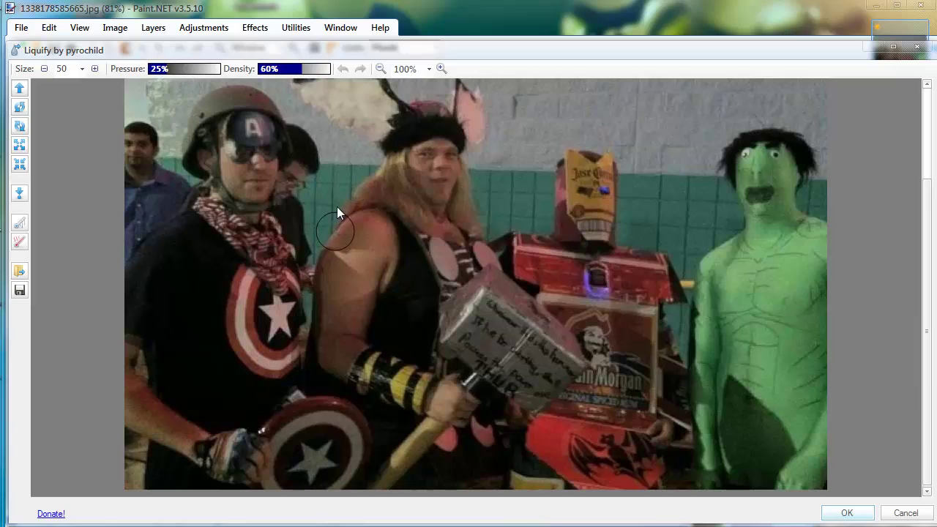
mouse_move(339, 226)
mouse_down()
mouse_move(323, 262)
mouse_move(317, 317)
mouse_move(357, 316)
mouse_move(366, 304)
mouse_move(372, 313)
mouse_move(359, 318)
mouse_move(366, 326)
mouse_move(372, 277)
mouse_move(372, 318)
mouse_move(359, 326)
mouse_move(373, 314)
mouse_move(365, 317)
mouse_move(376, 304)
mouse_move(373, 274)
mouse_move(384, 273)
mouse_move(422, 381)
mouse_move(358, 328)
mouse_move(342, 269)
mouse_move(325, 274)
mouse_move(326, 328)
mouse_up()
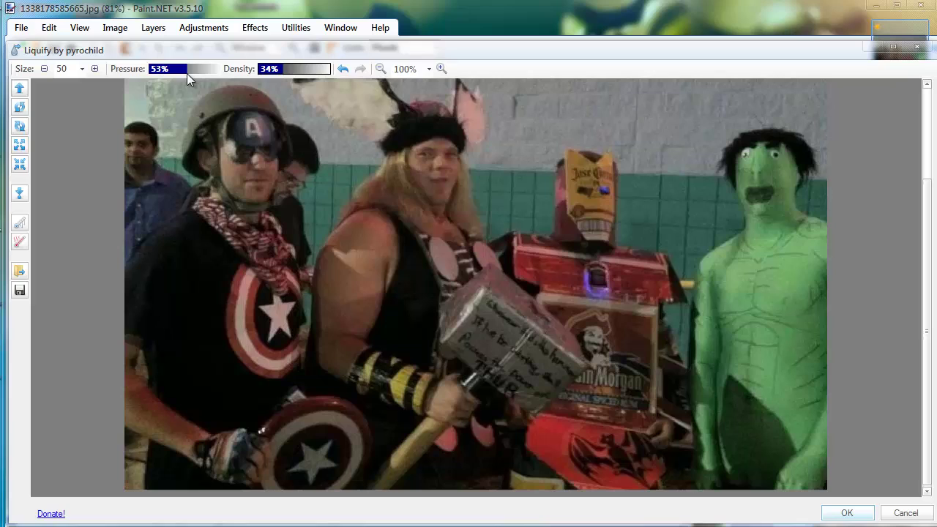
drag(296, 75, 302, 70)
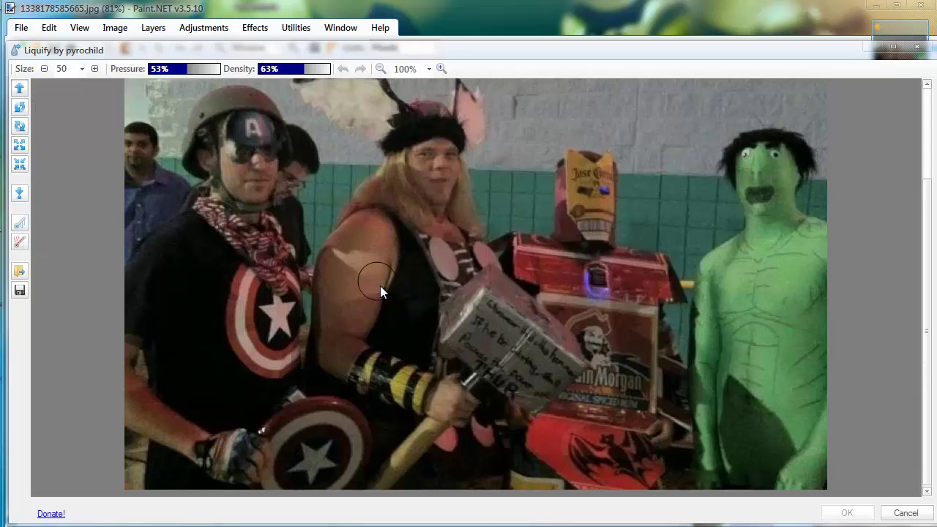
Smear Thor's body, hammer and hat brim, then twist the Hulk's head leftward
drag(368, 311, 371, 318)
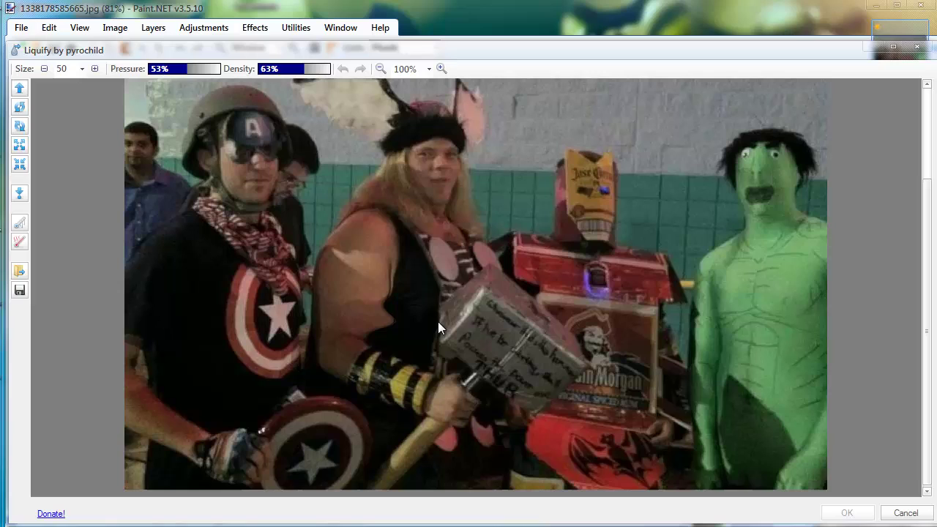
mouse_move(438, 322)
mouse_down()
mouse_move(359, 279)
mouse_move(576, 222)
mouse_move(480, 198)
mouse_move(456, 172)
mouse_move(342, 161)
mouse_move(362, 139)
mouse_move(445, 123)
mouse_up()
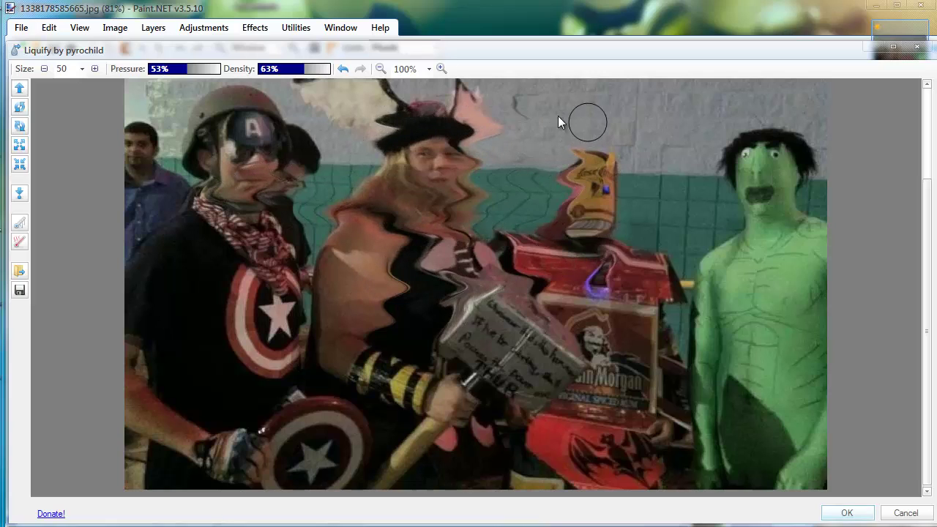
mouse_move(558, 122)
mouse_down()
mouse_move(377, 120)
mouse_move(516, 121)
mouse_move(376, 116)
mouse_move(478, 112)
mouse_move(429, 110)
mouse_move(490, 98)
mouse_move(309, 95)
mouse_move(391, 93)
mouse_move(345, 97)
mouse_move(306, 137)
mouse_move(387, 114)
mouse_move(335, 117)
mouse_move(349, 108)
mouse_move(279, 123)
mouse_move(309, 99)
mouse_move(337, 103)
mouse_up()
mouse_move(344, 102)
mouse_down()
mouse_move(361, 106)
mouse_move(353, 114)
mouse_move(424, 123)
mouse_up()
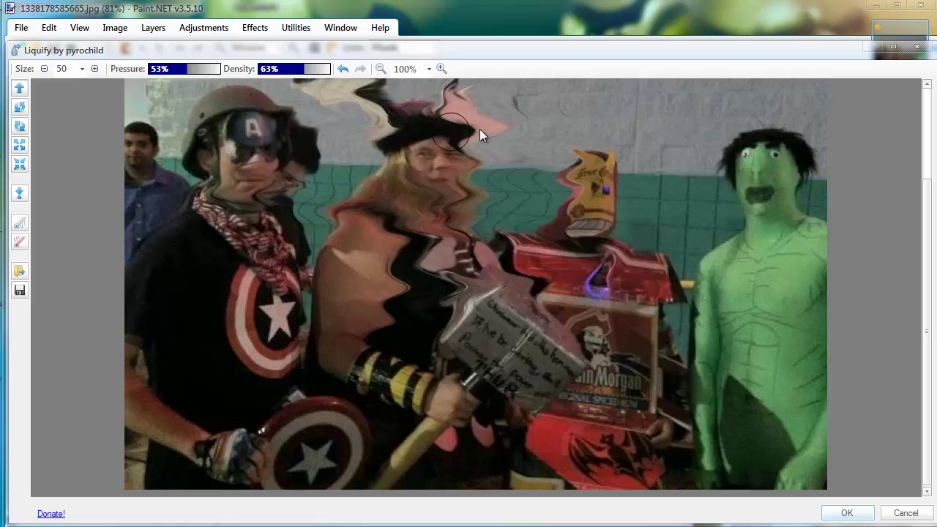
drag(504, 133, 507, 130)
mouse_move(724, 138)
mouse_down()
mouse_move(767, 153)
mouse_move(646, 178)
mouse_move(801, 174)
mouse_move(724, 191)
mouse_move(781, 186)
mouse_move(728, 204)
mouse_move(800, 208)
mouse_move(728, 218)
mouse_up()
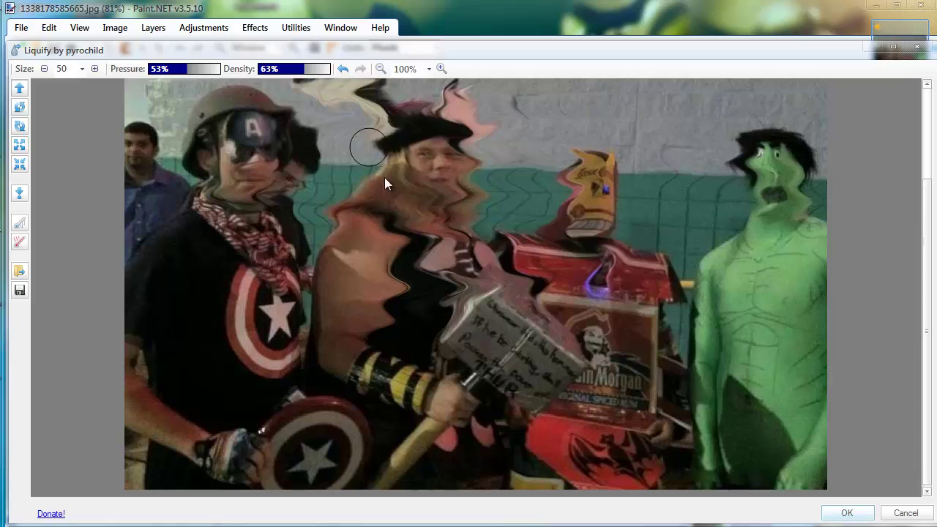